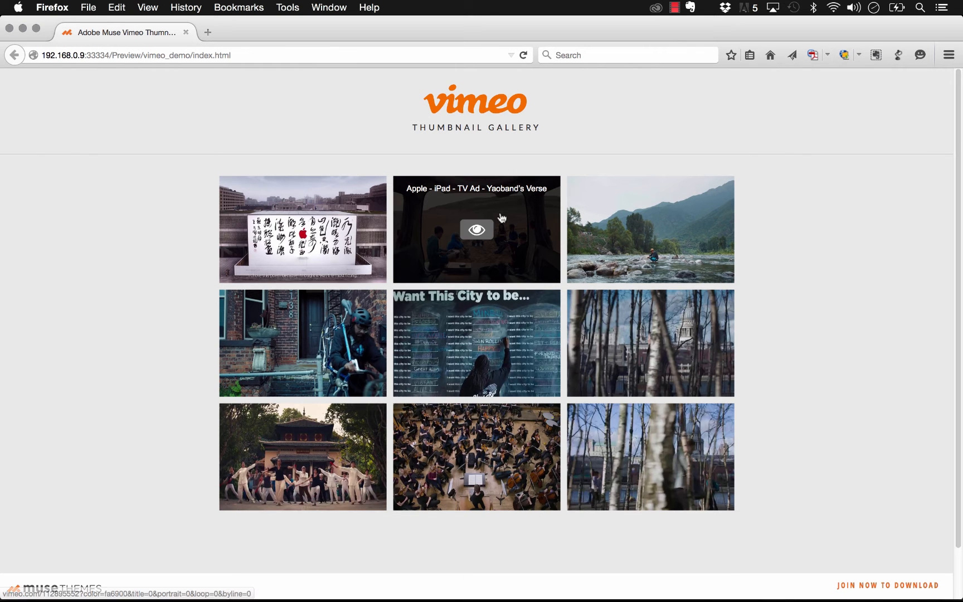
Step: Open the Yaoband's Verse iPad ad from the demo gallery in its lightbox player and close it again
left_click(472, 235)
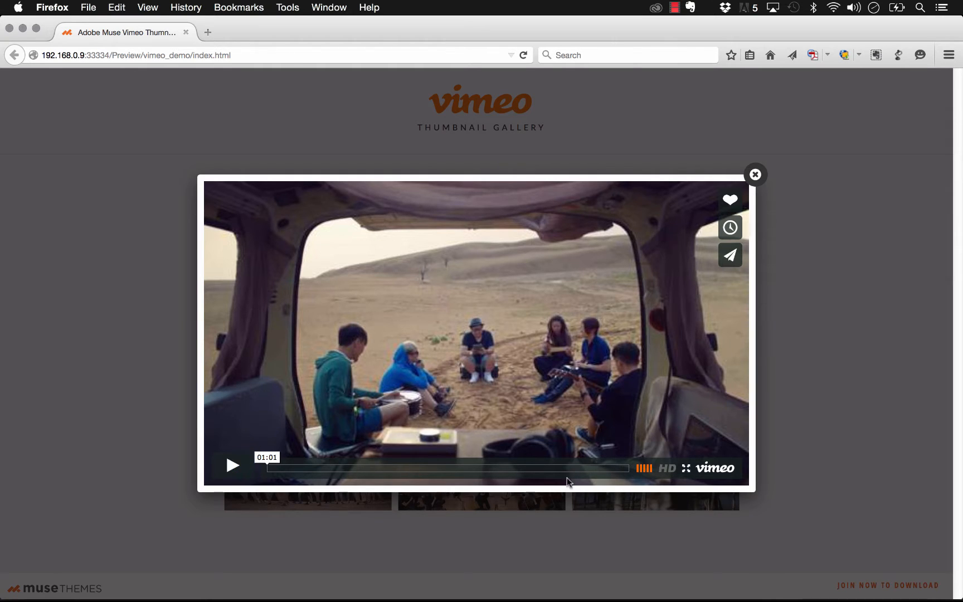
left_click(756, 174)
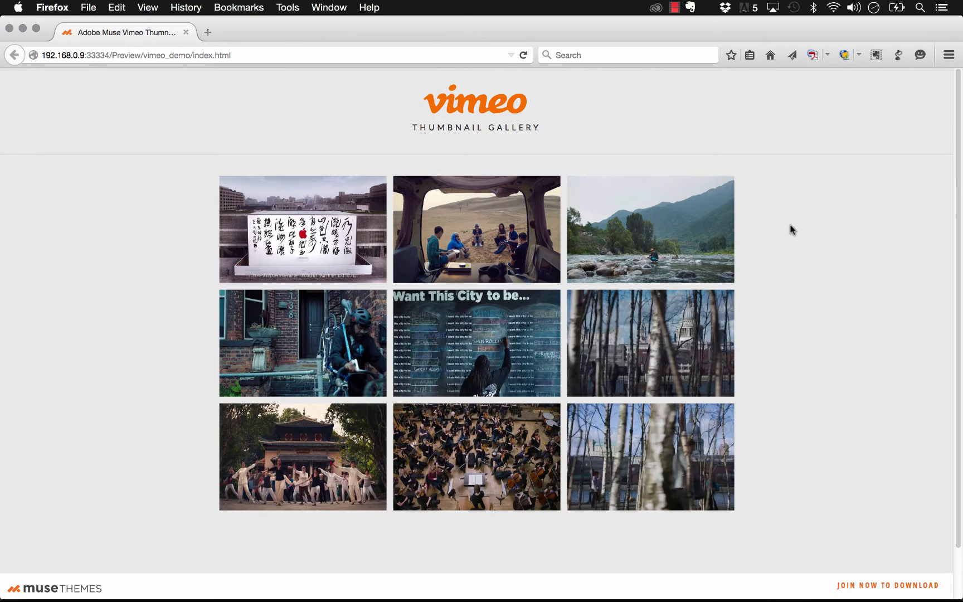
Step: Switch to Adobe Muse and open the Home page of the Website-6 site for editing
mouse_move(355, 588)
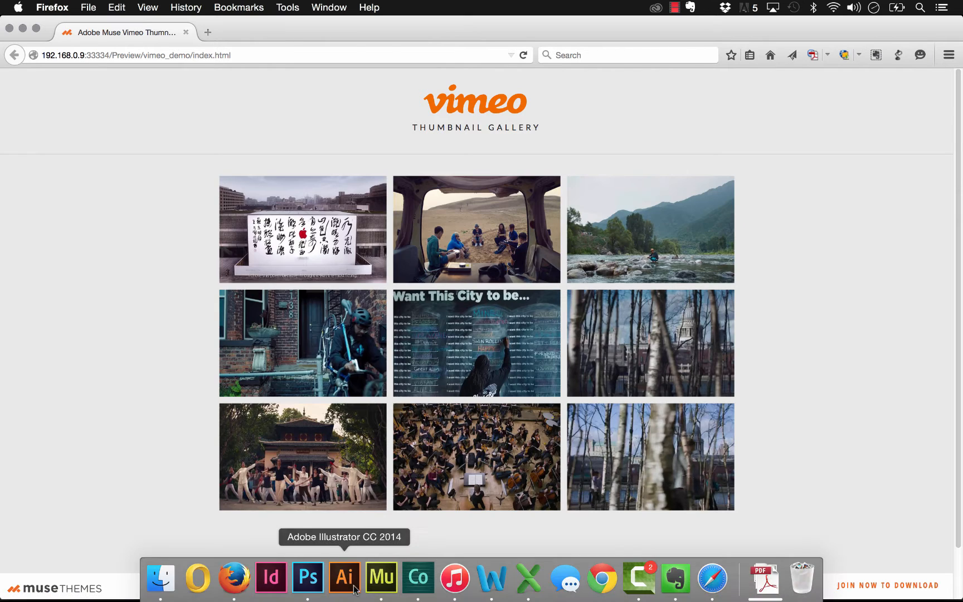
left_click(381, 580)
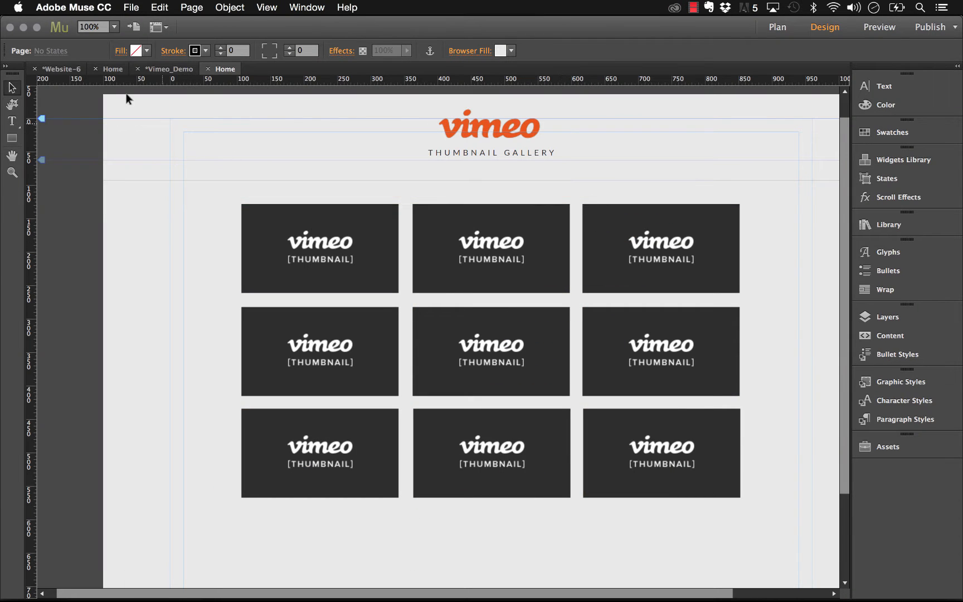
left_click(65, 69)
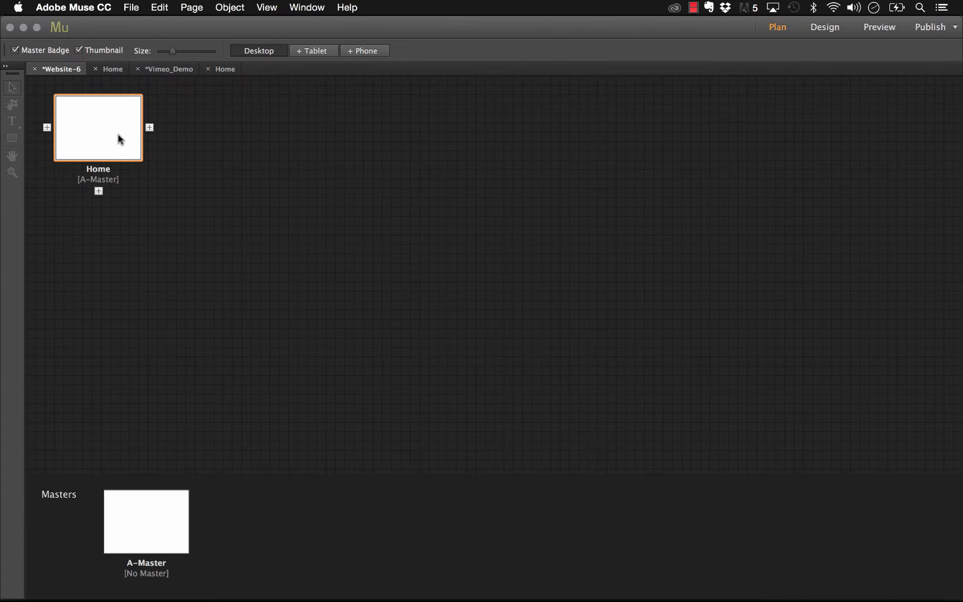
double_click(118, 139)
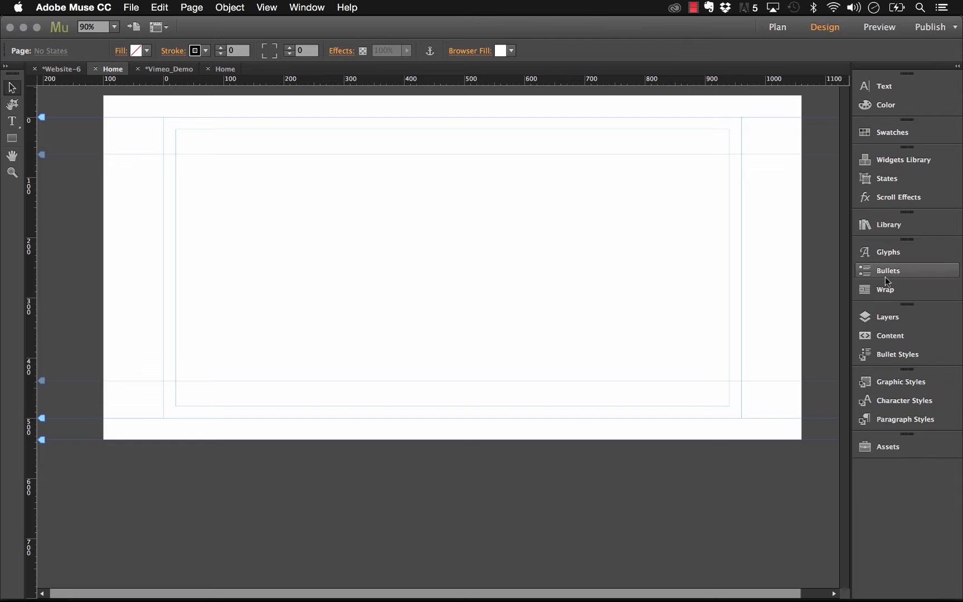
Step: Place the 052 - Vimeo Video Gallery library widget at the top left corner of the page margins and close its options and the library
left_click(888, 225)
scroll(759, 322, "down", 10)
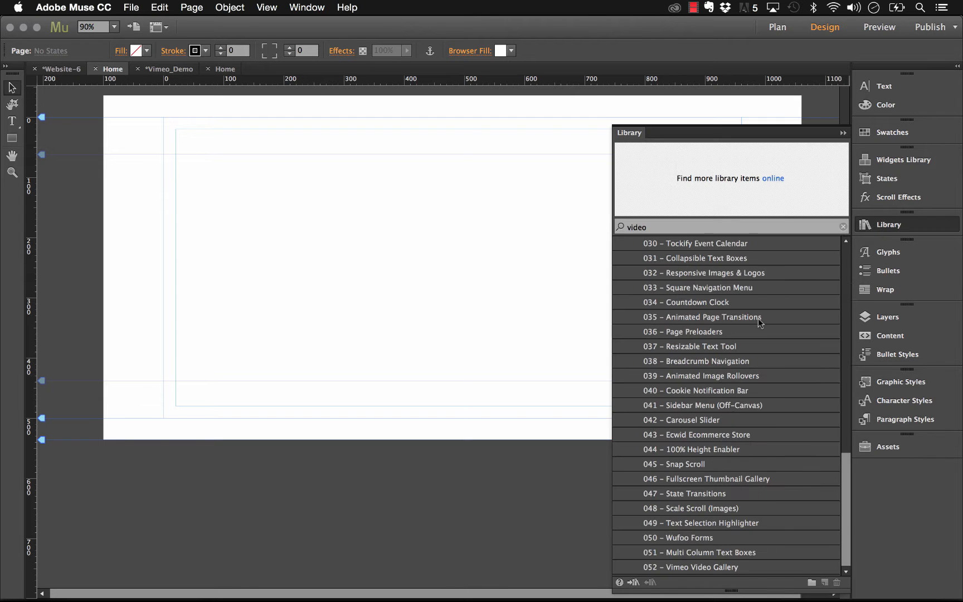
left_click_drag(676, 568, 176, 129)
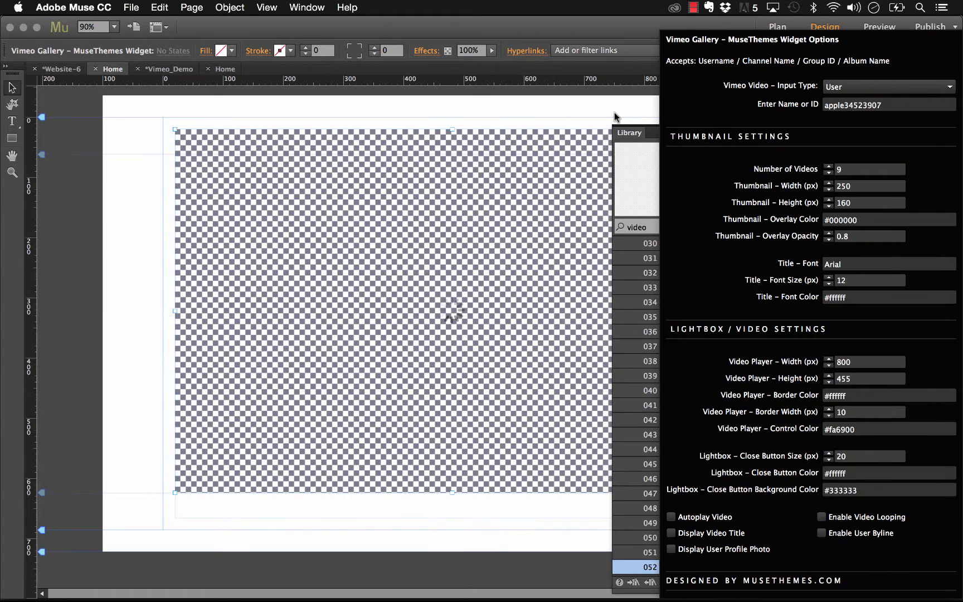
left_click(615, 114)
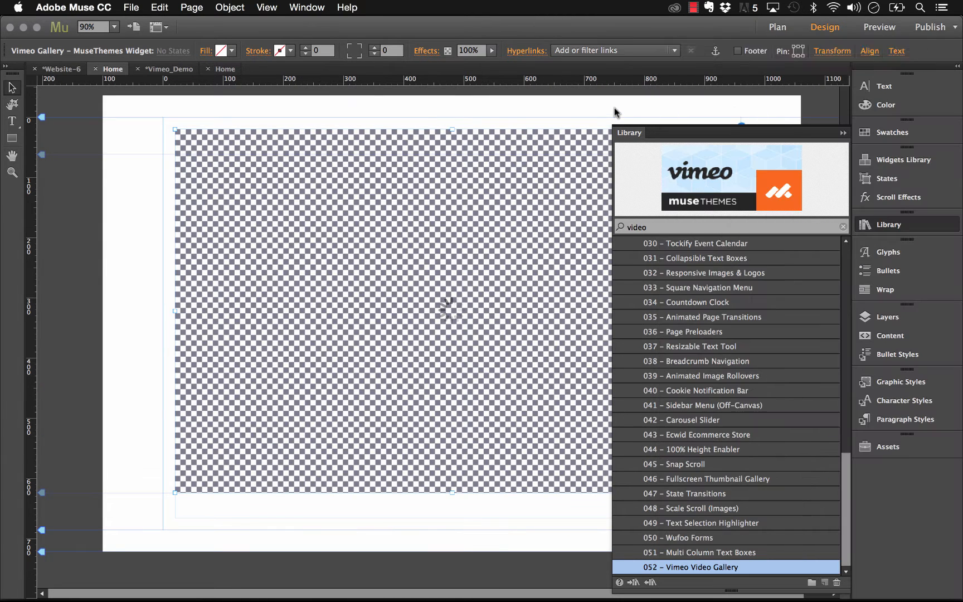
left_click(843, 132)
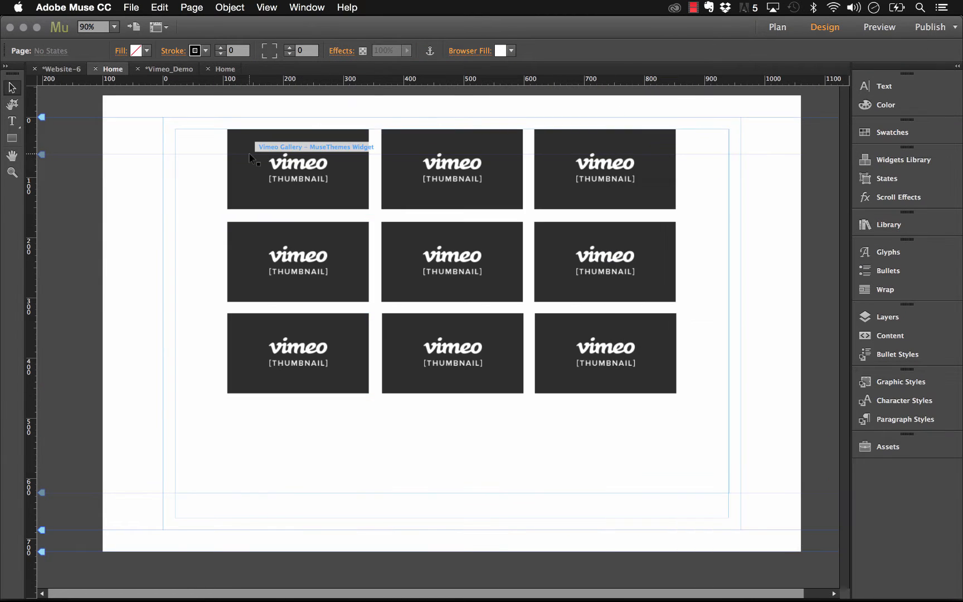
Step: Open the Vimeo gallery widget's options and examine the available video input types
type("8")
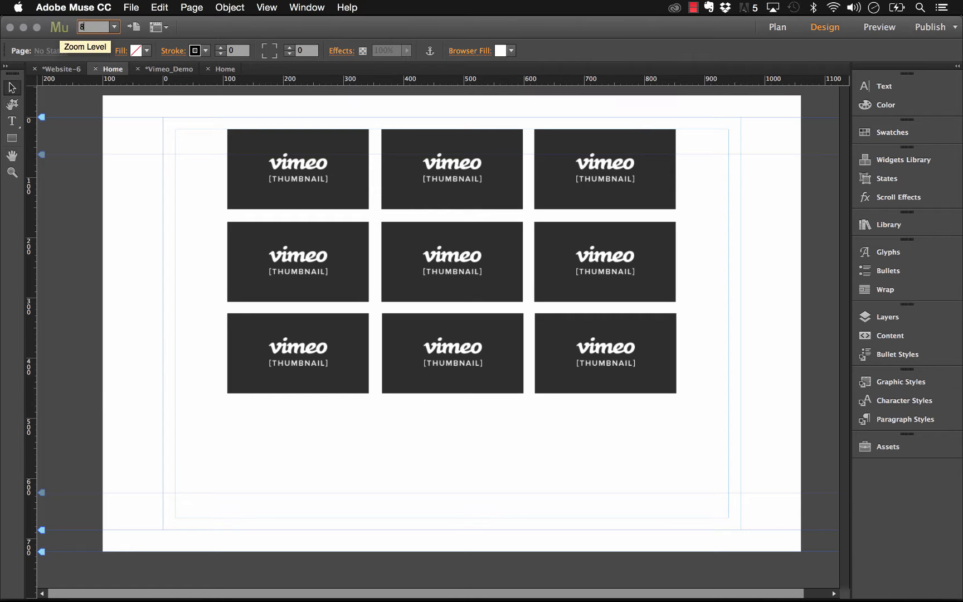
key("Return")
left_click(92, 26)
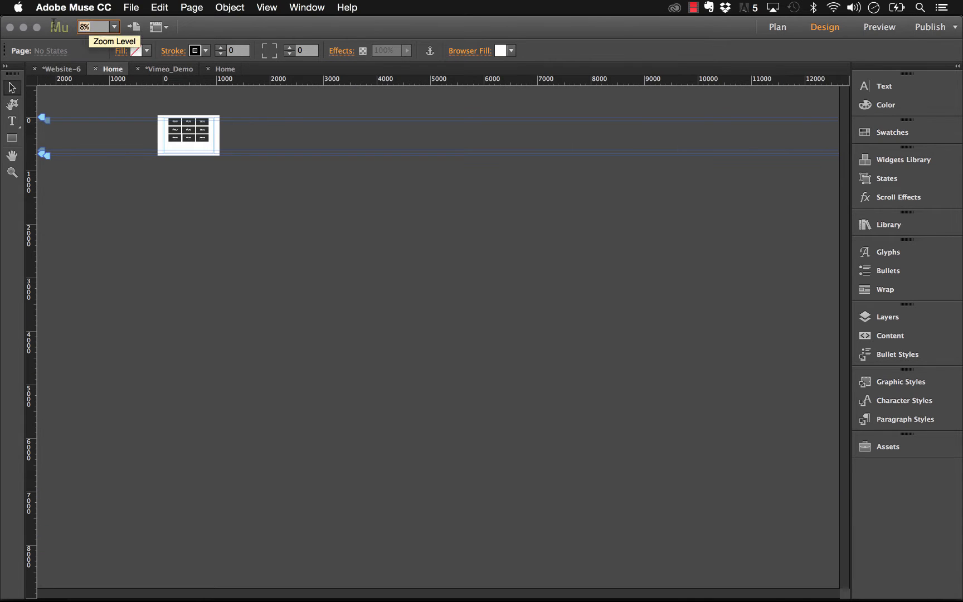
type("88")
key("Return")
left_click(576, 183)
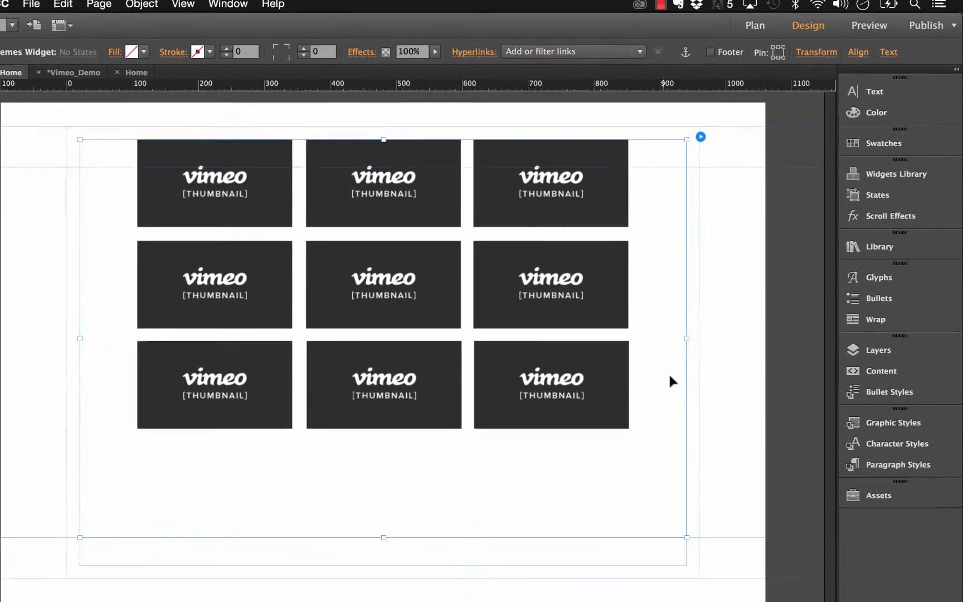
left_click(729, 127)
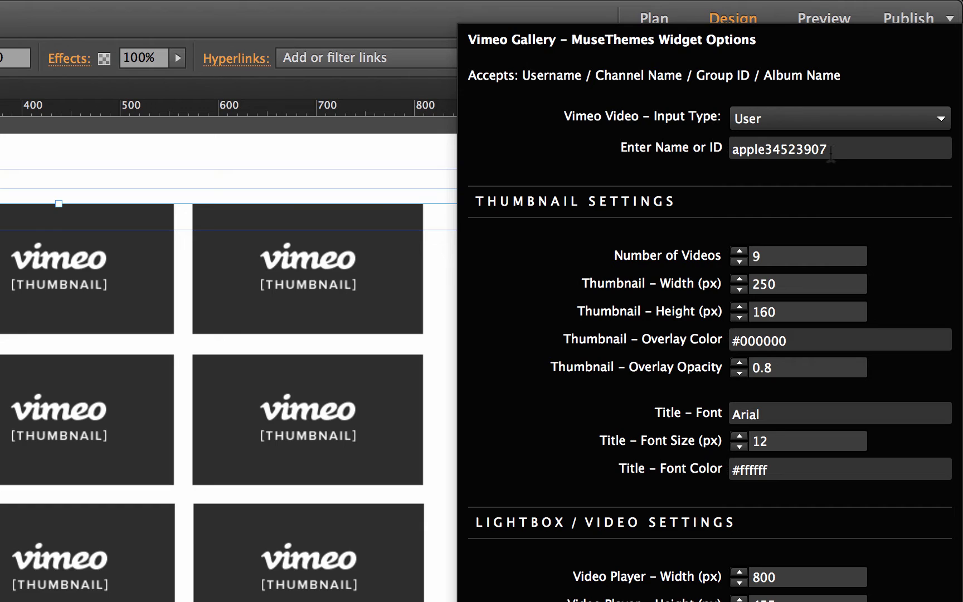
left_click(760, 120)
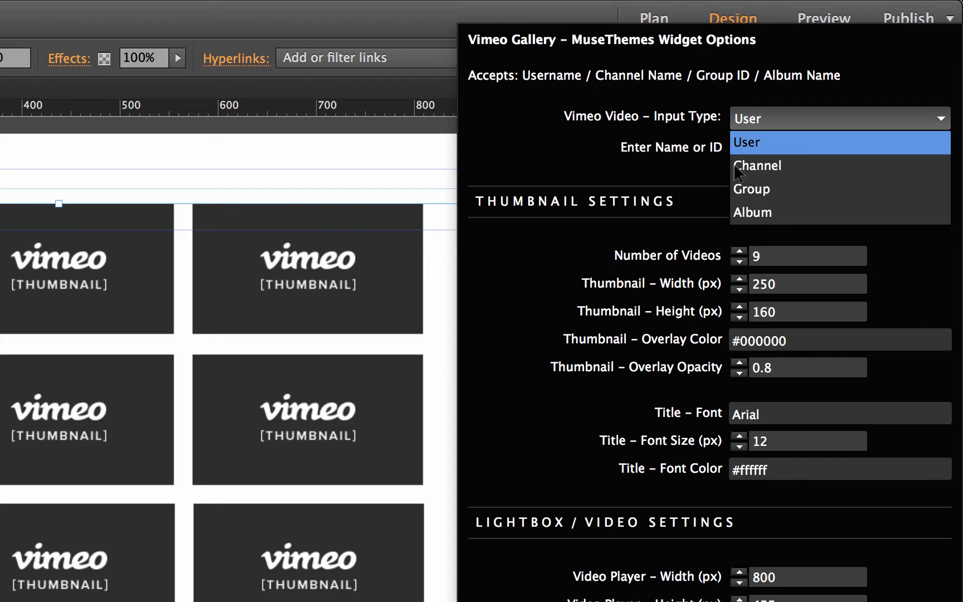
left_click(642, 92)
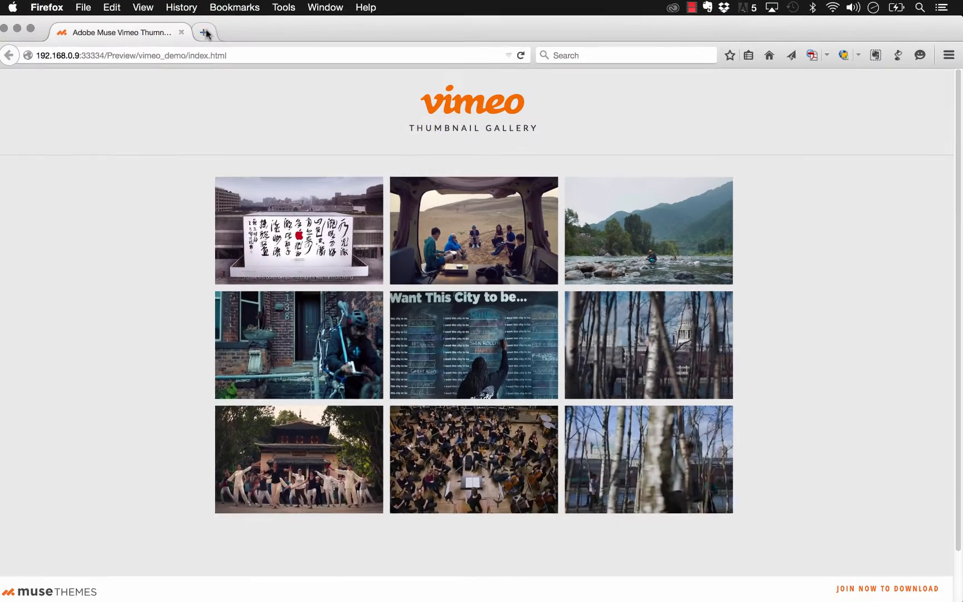
Step: Switch to Firefox, open vimeo.com in a new tab and search the site for musethemes
left_click(206, 29)
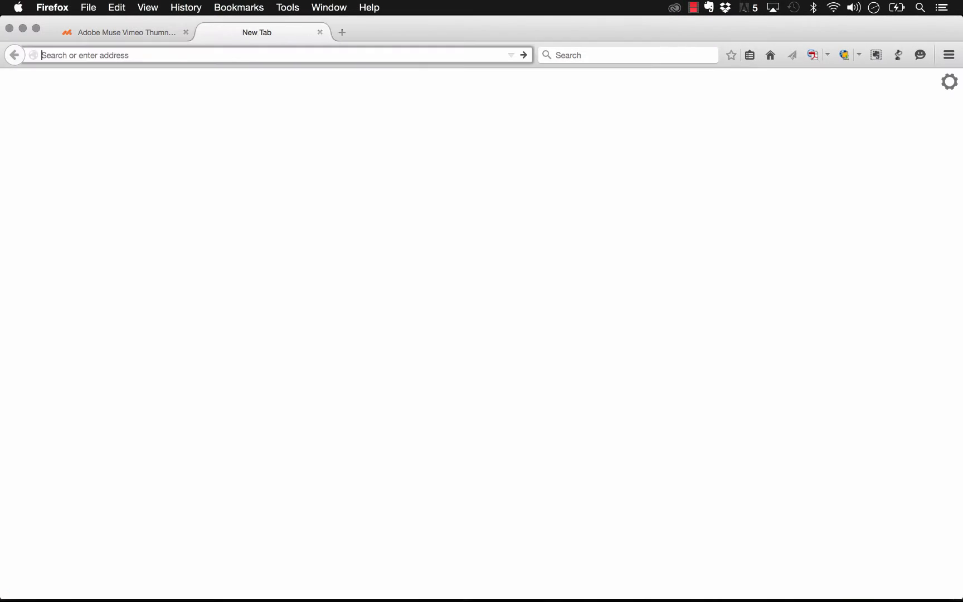
type("vimeo.com/")
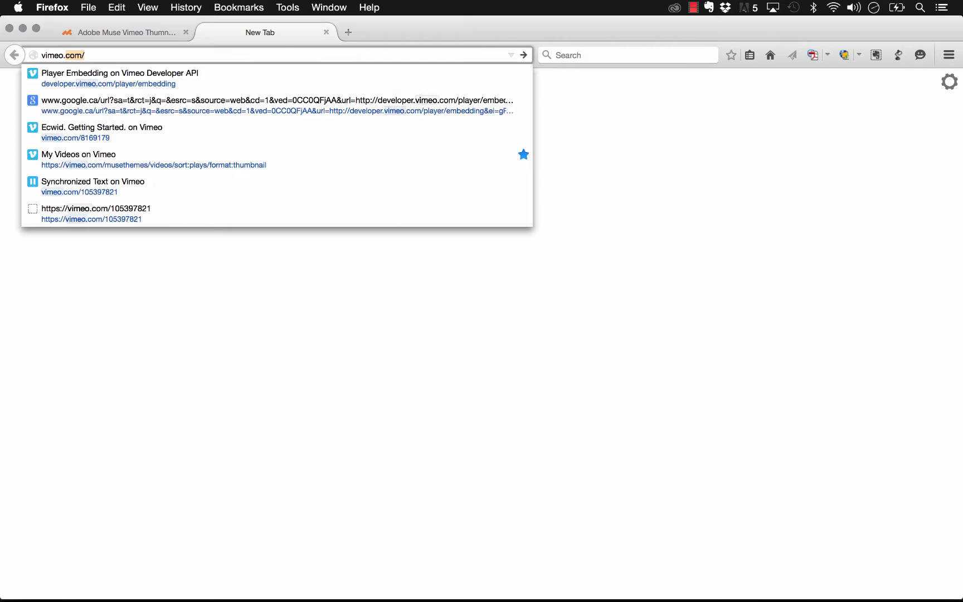
key("Return")
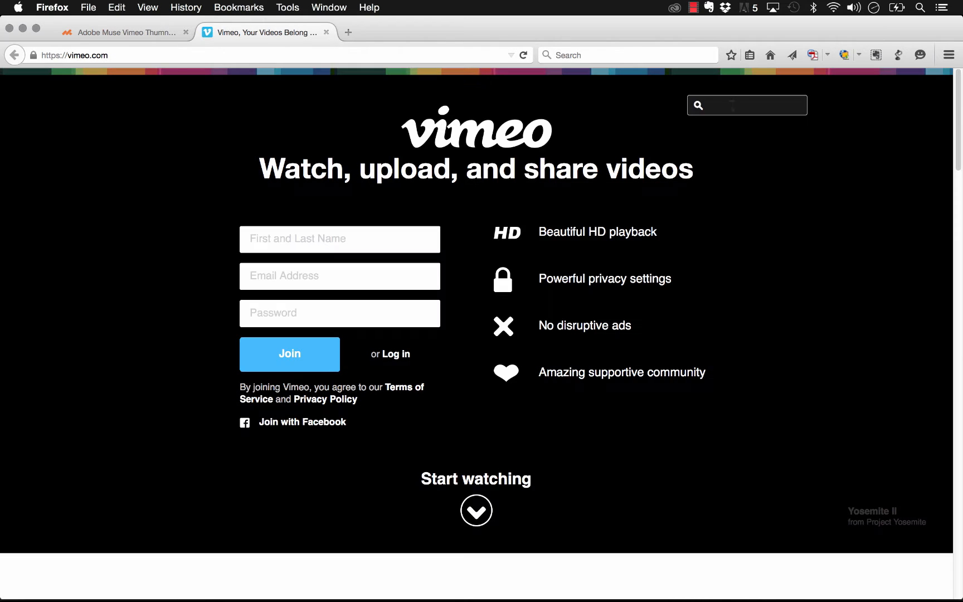
left_click(732, 104)
type("musethemes")
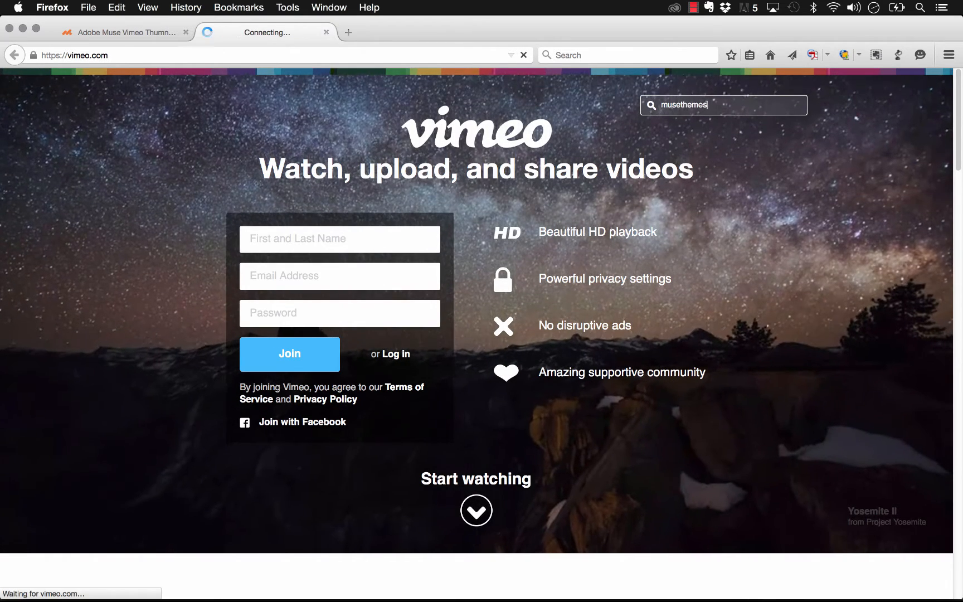
key("Return")
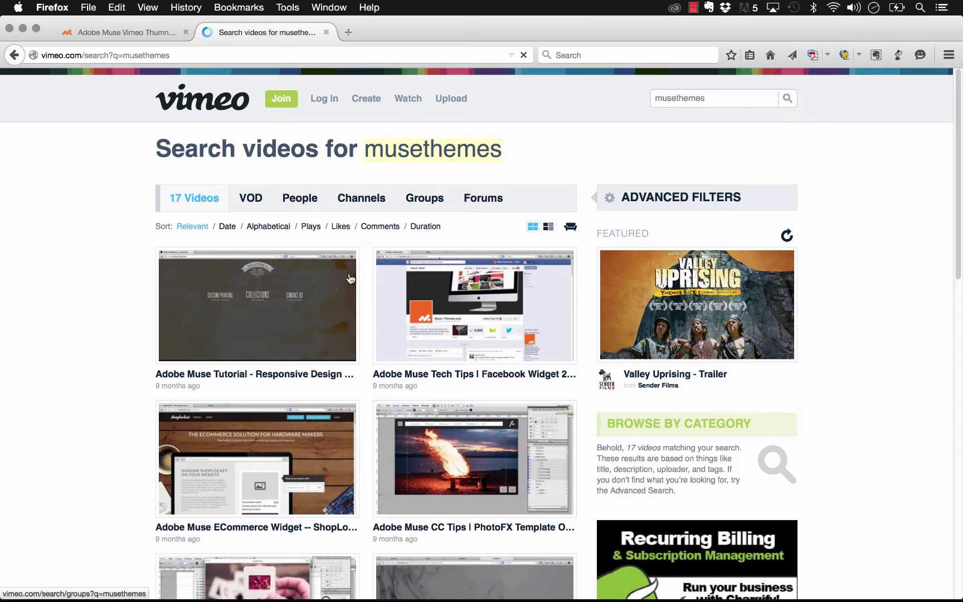
Step: Open the Responsive Design tutorial video from the search results and go to its uploader's MuseThemes.com profile page
left_click(273, 323)
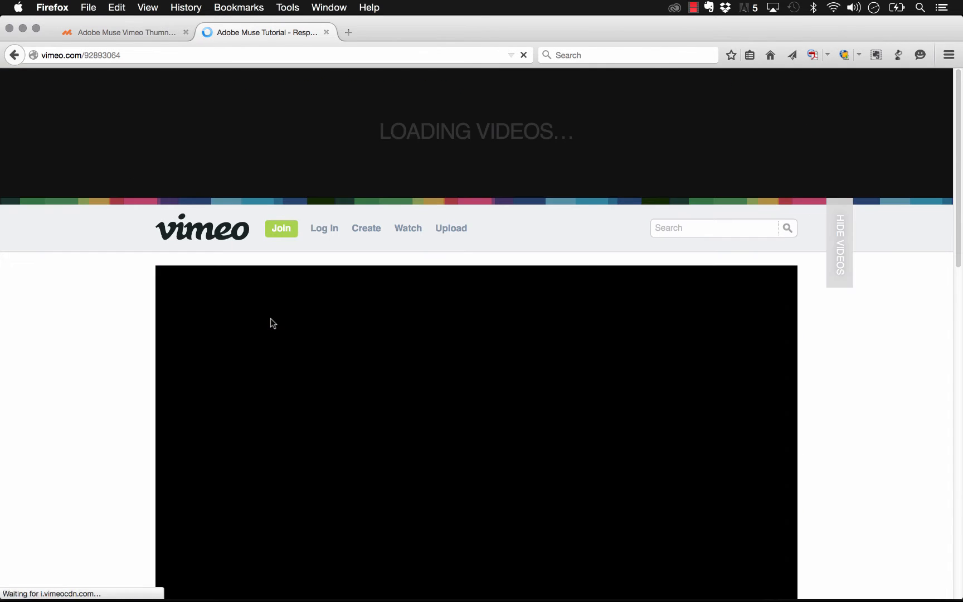
scroll(272, 323, "down", 10)
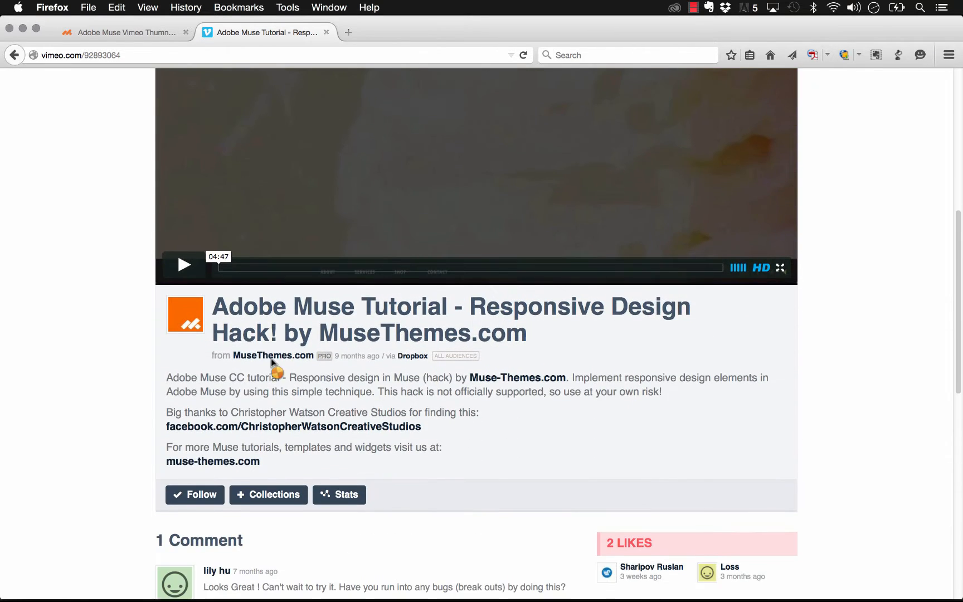
left_click(273, 356)
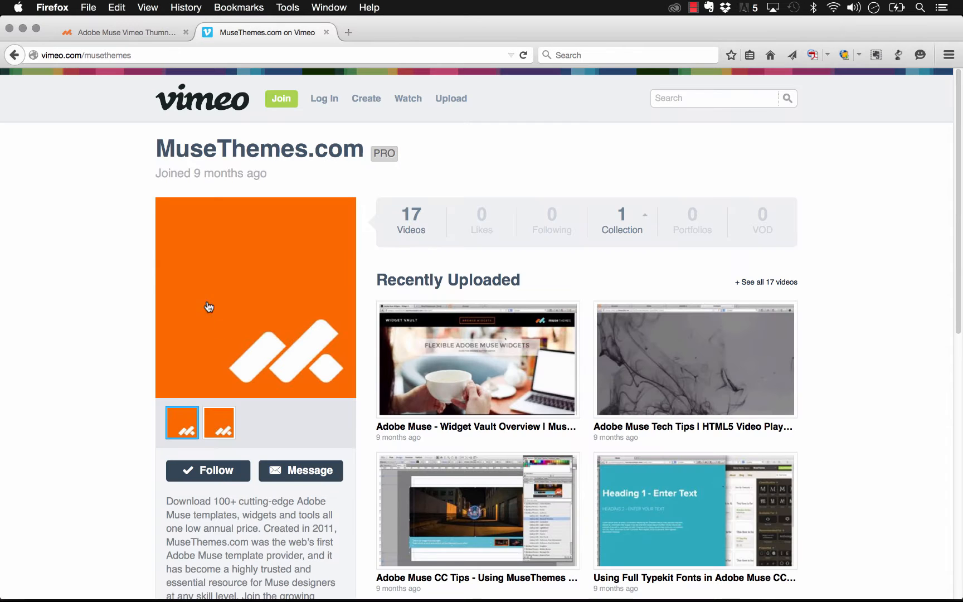
scroll(131, 212, "down", 1)
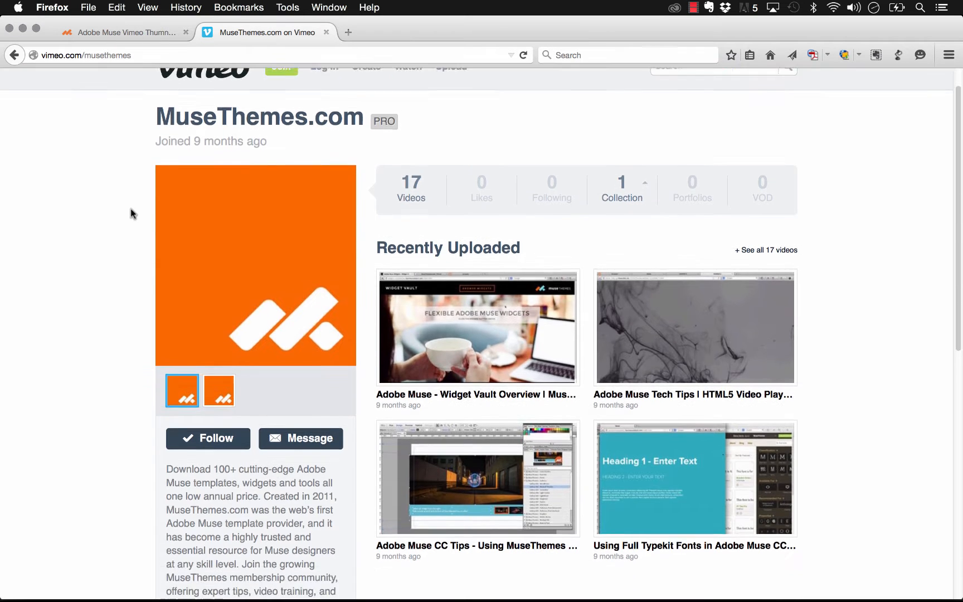
scroll(130, 208, "up", 1)
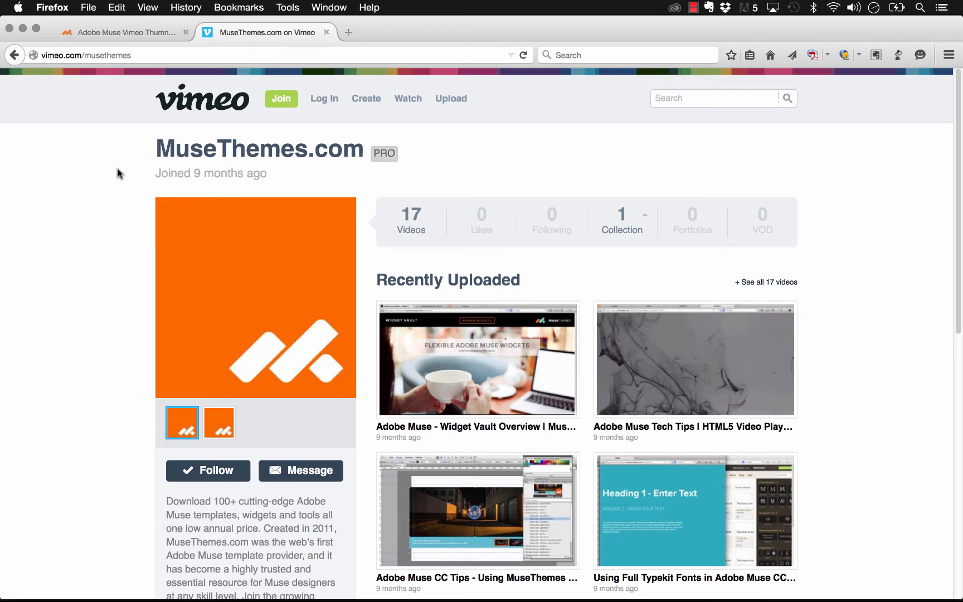
scroll(123, 200, "down", 10)
scroll(123, 201, "down", 3)
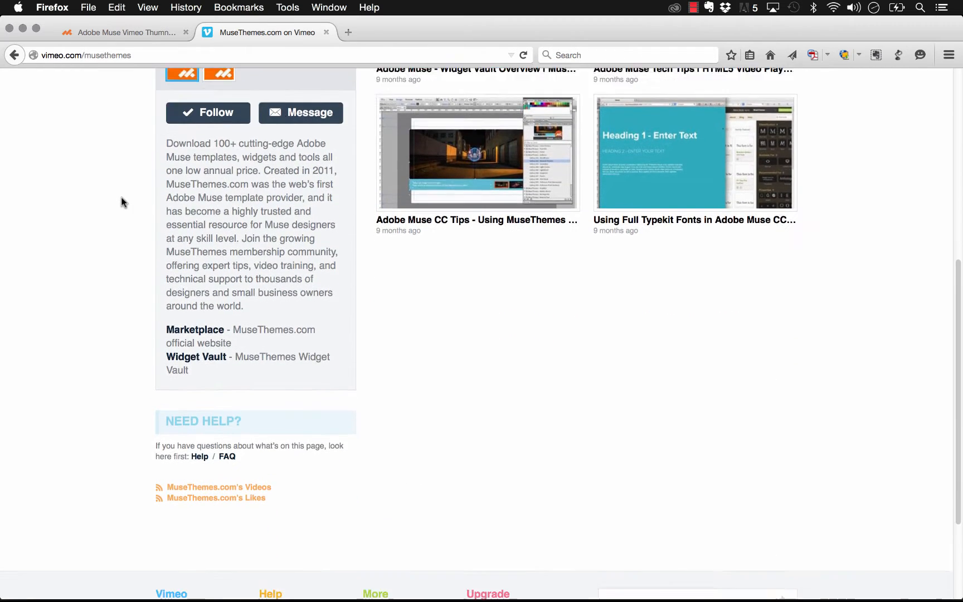
scroll(123, 201, "up", 13)
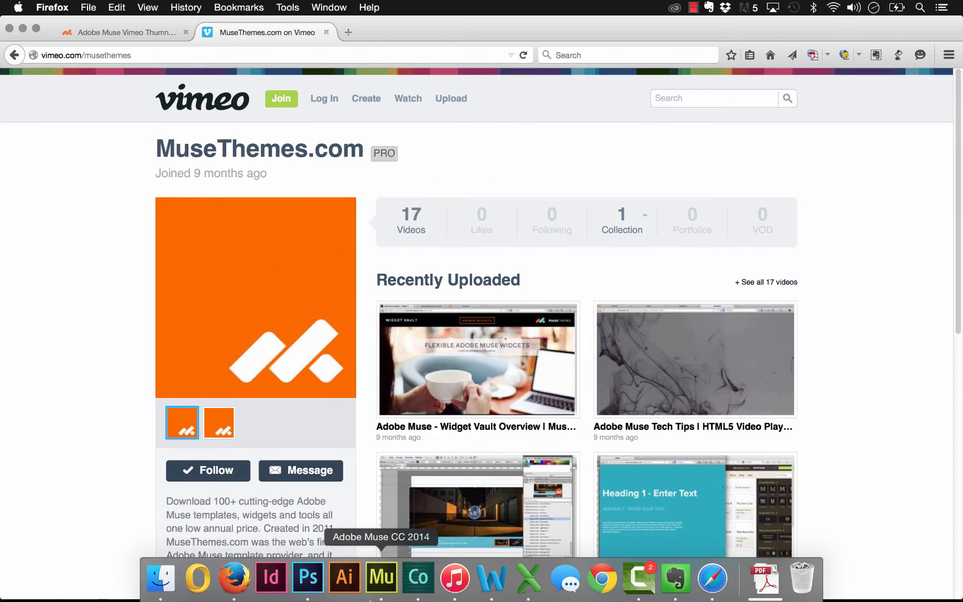
Step: Copy musethemes from the profile's web address and set it as the gallery widget's name or ID in Adobe Muse
left_click(102, 53)
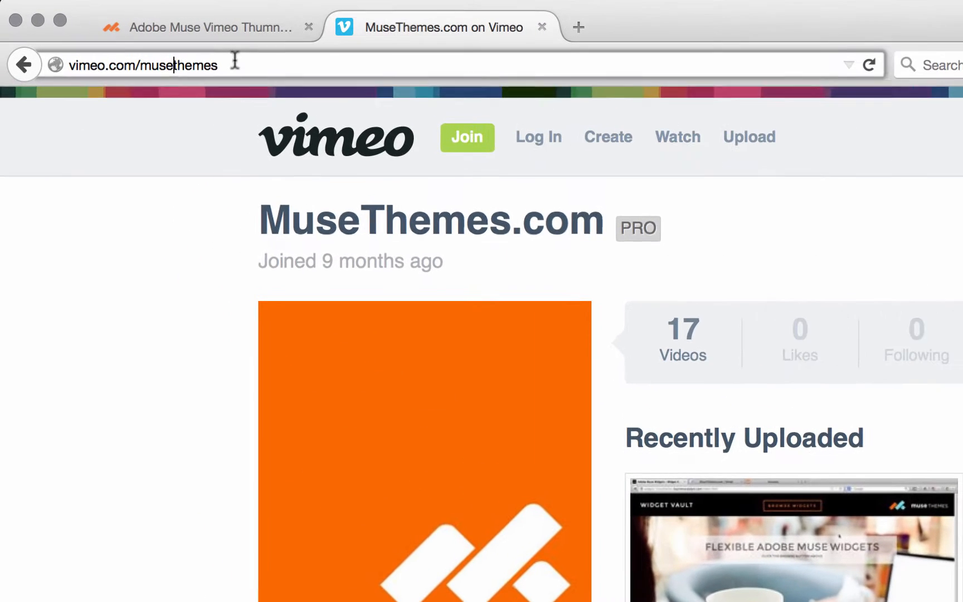
left_click_drag(174, 55, 108, 58)
key("super+c")
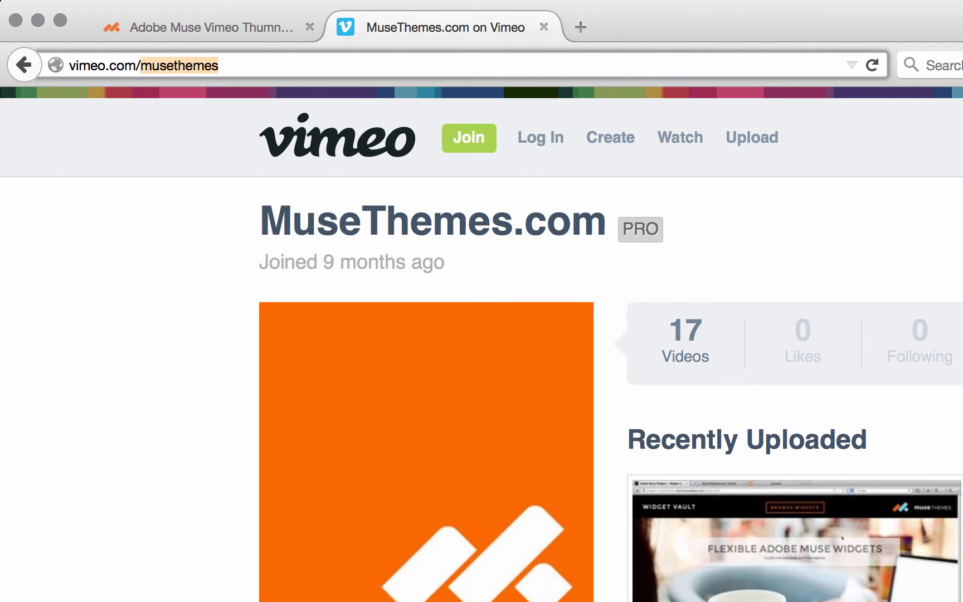
key("super+Tab")
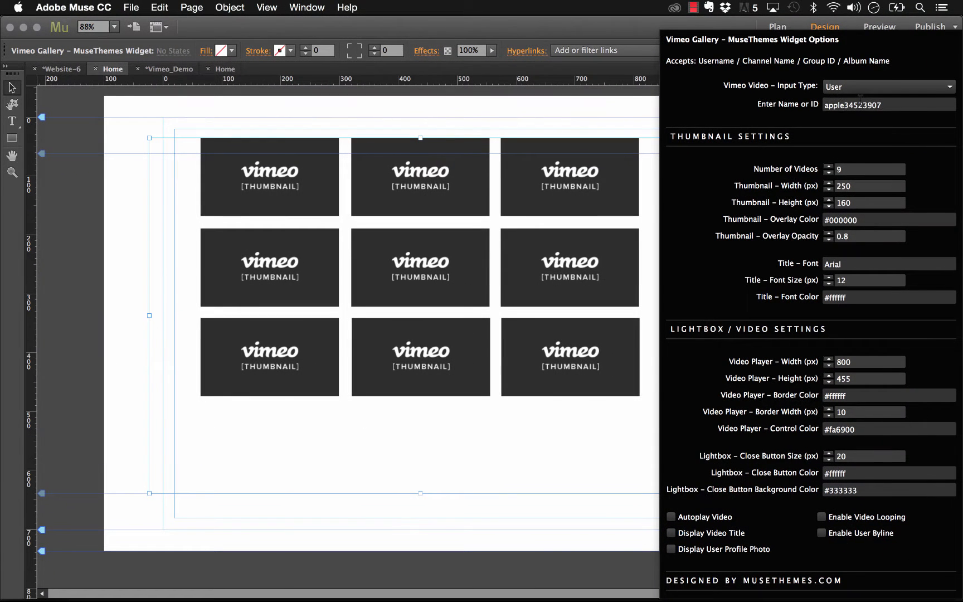
left_click(825, 104)
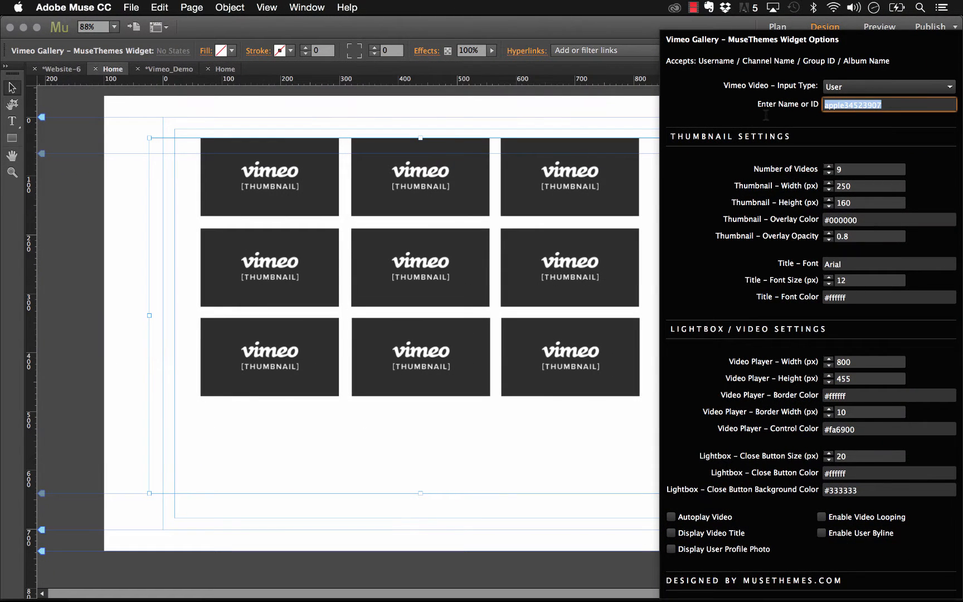
key("super+v")
key("Return")
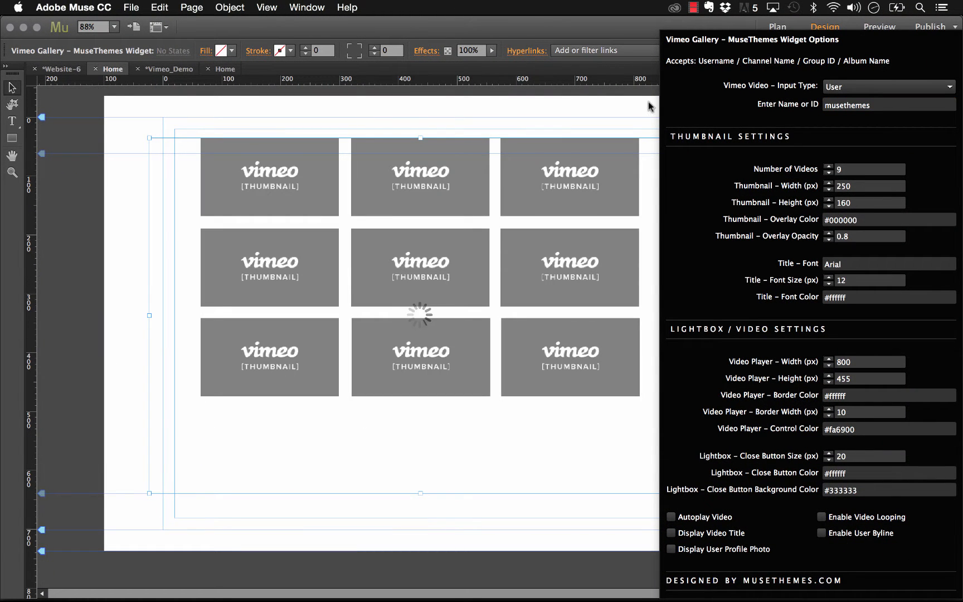
Step: Preview the page with the Vimeo gallery in the browser
left_click(132, 7)
left_click(132, 8)
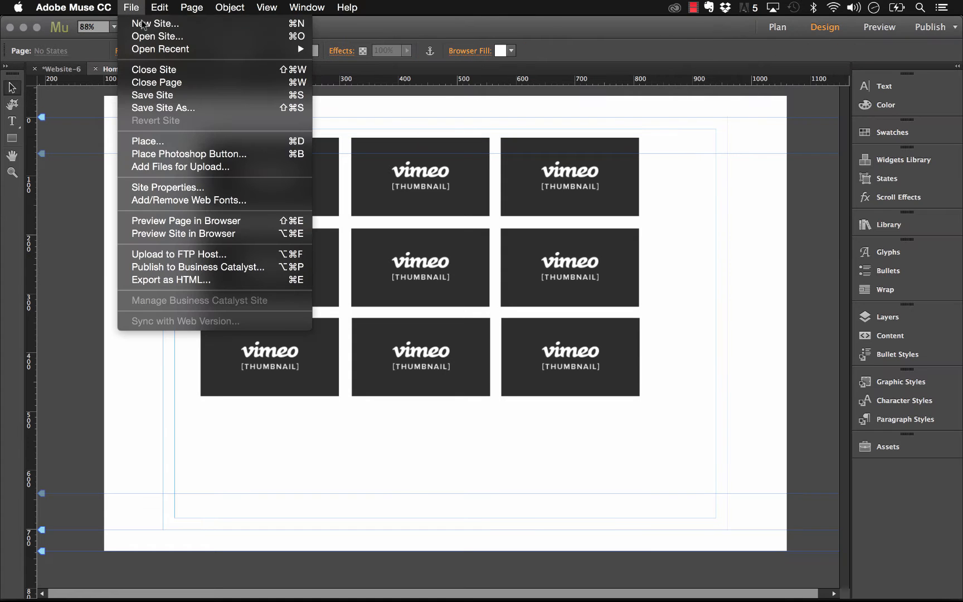
left_click(234, 221)
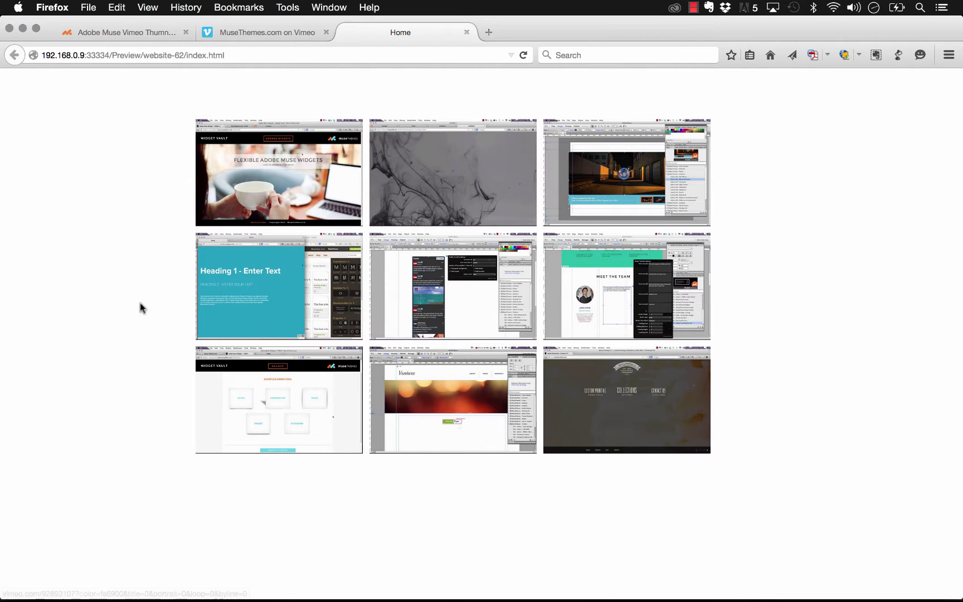
Step: Switch to Adobe Muse, open the Vimeo gallery widget's options and set the number of videos to 12
mouse_move(307, 583)
left_click(381, 579)
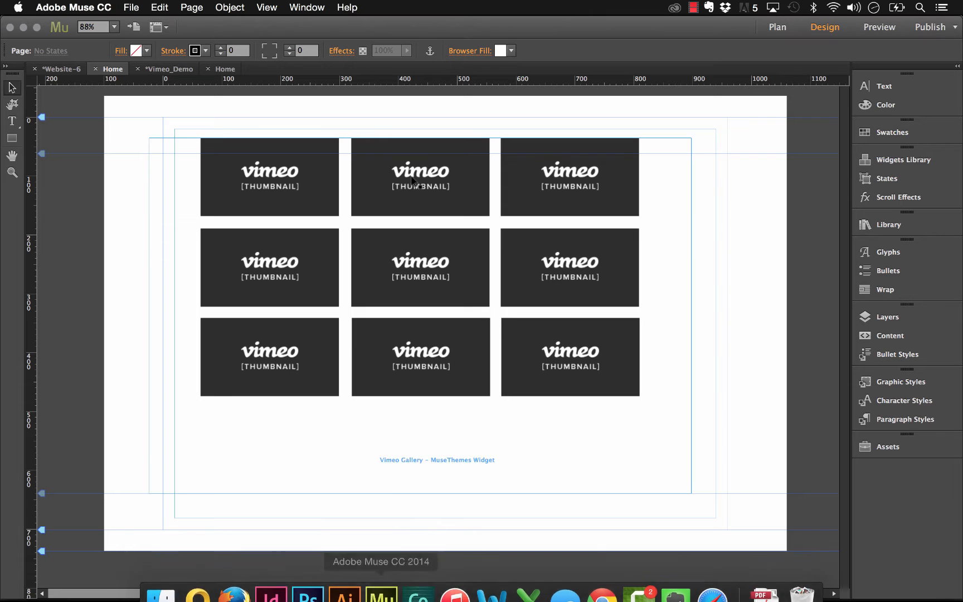
left_click(666, 166)
left_click(704, 136)
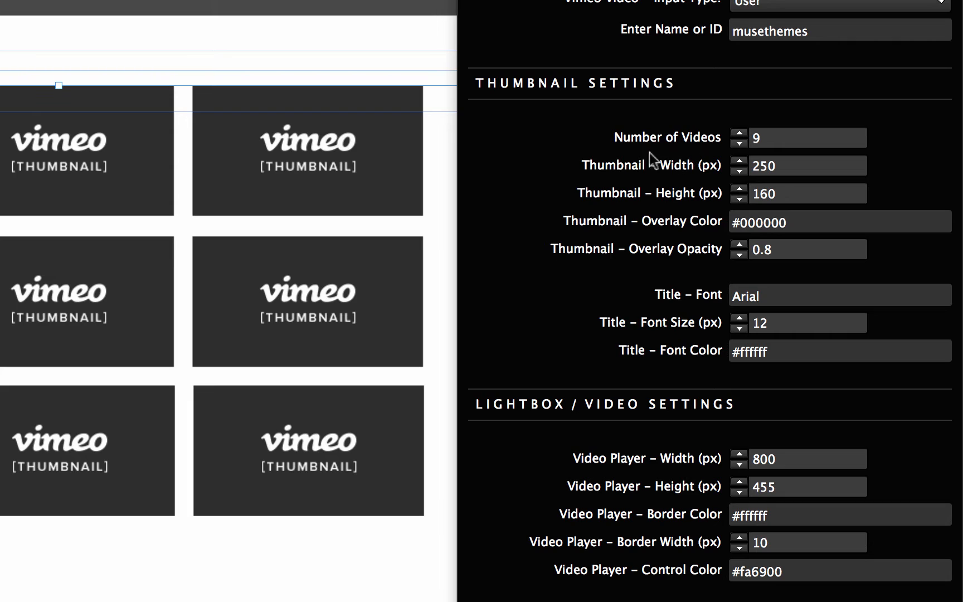
left_click(767, 140)
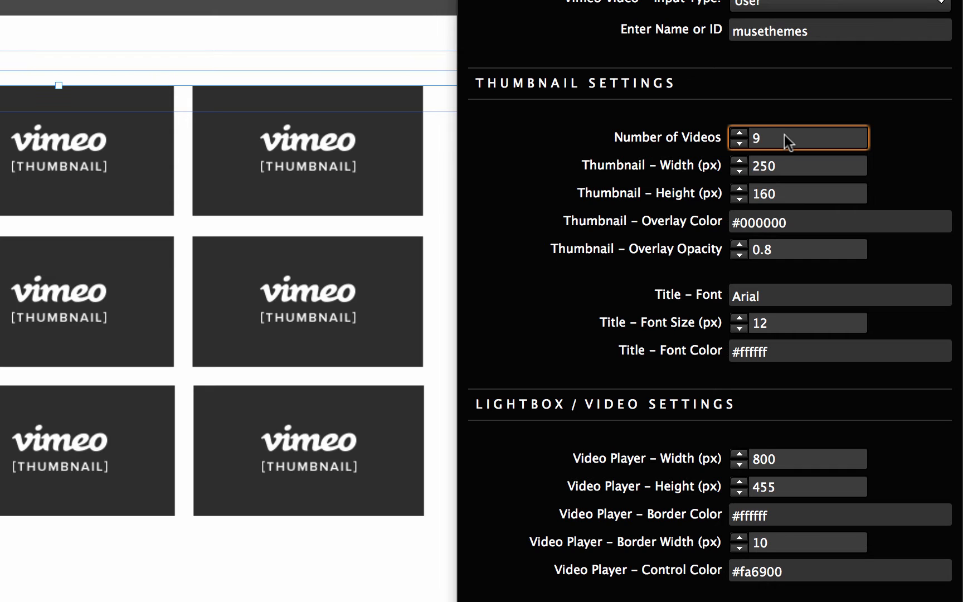
key("BackSpace")
type("12")
key("Tab")
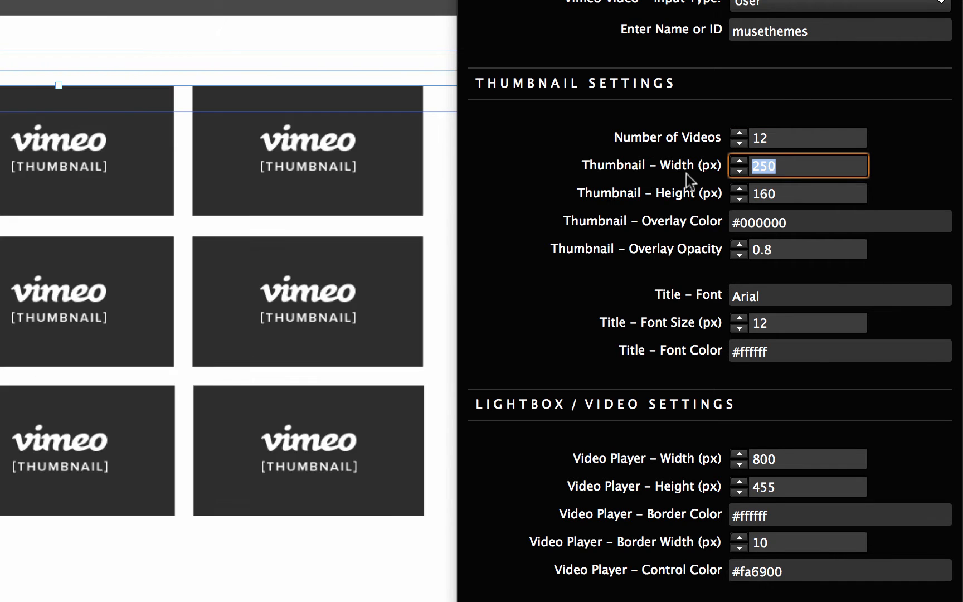
Step: Set the gallery thumbnails' width to 300 px and height to 200 px
left_click(782, 163)
left_click_drag(796, 162, 710, 162)
type("300")
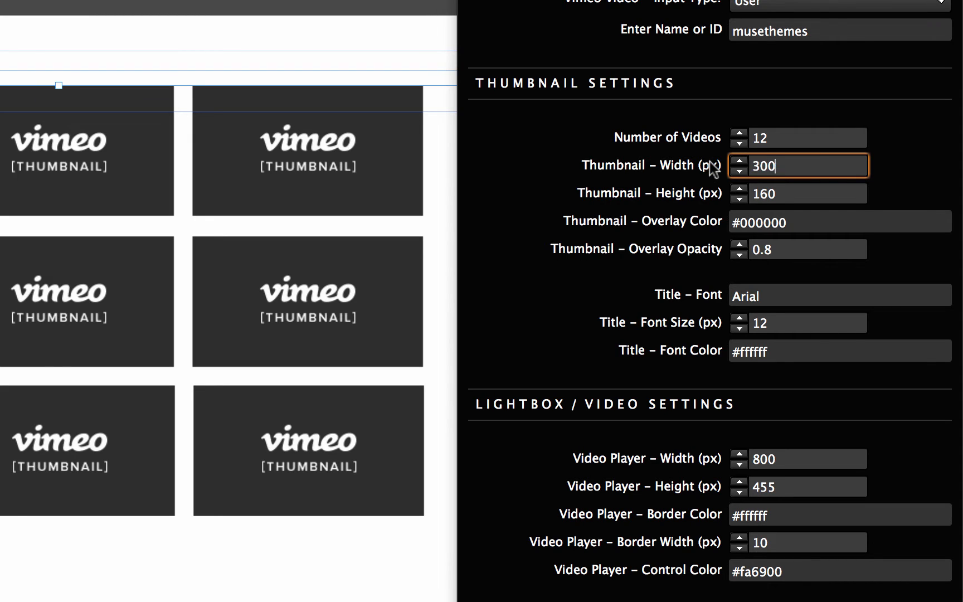
key("Tab")
type("200")
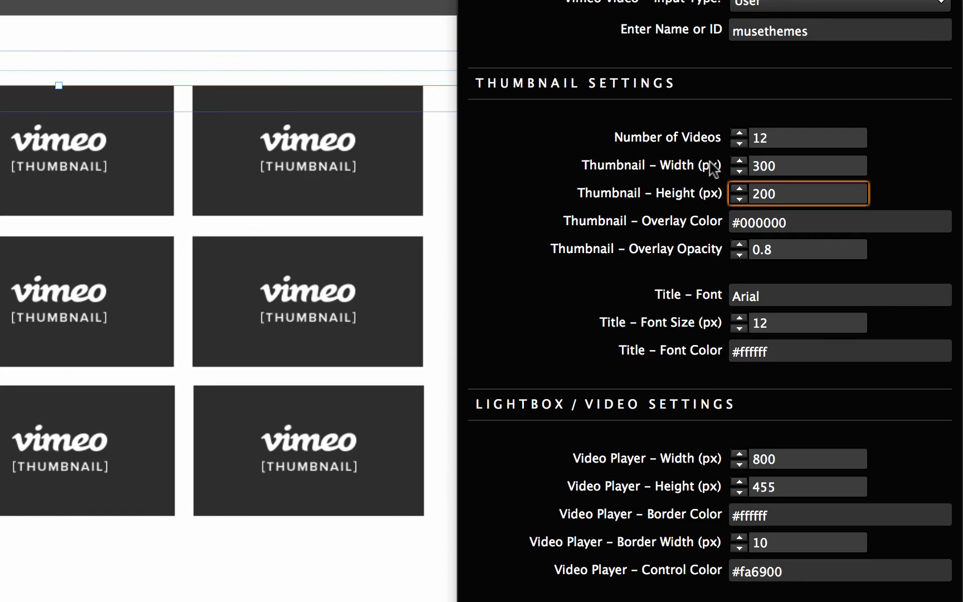
key("Return")
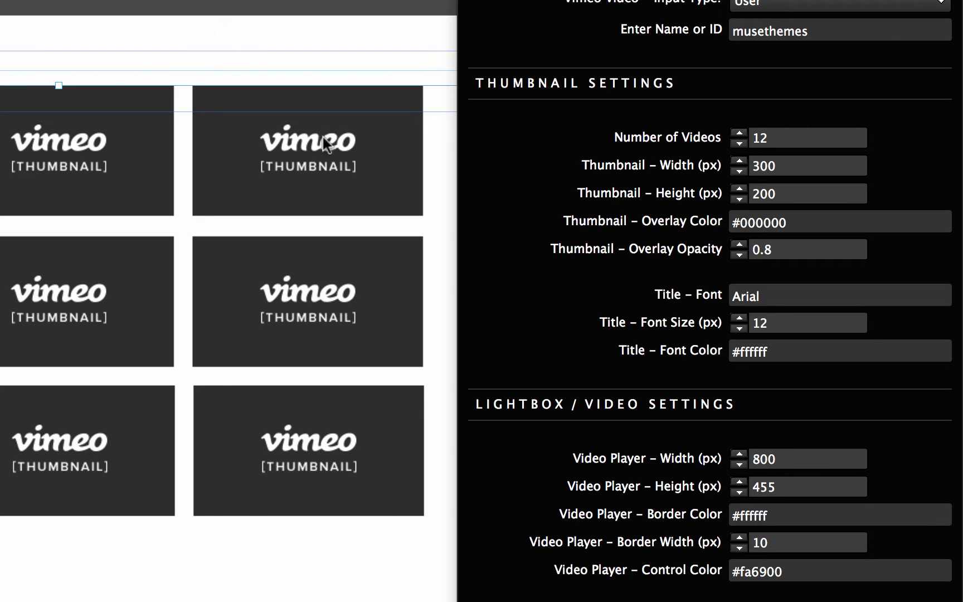
Step: Set the thumbnail overlay opacity to 0.5
left_click(803, 222)
left_click_drag(803, 222, 742, 223)
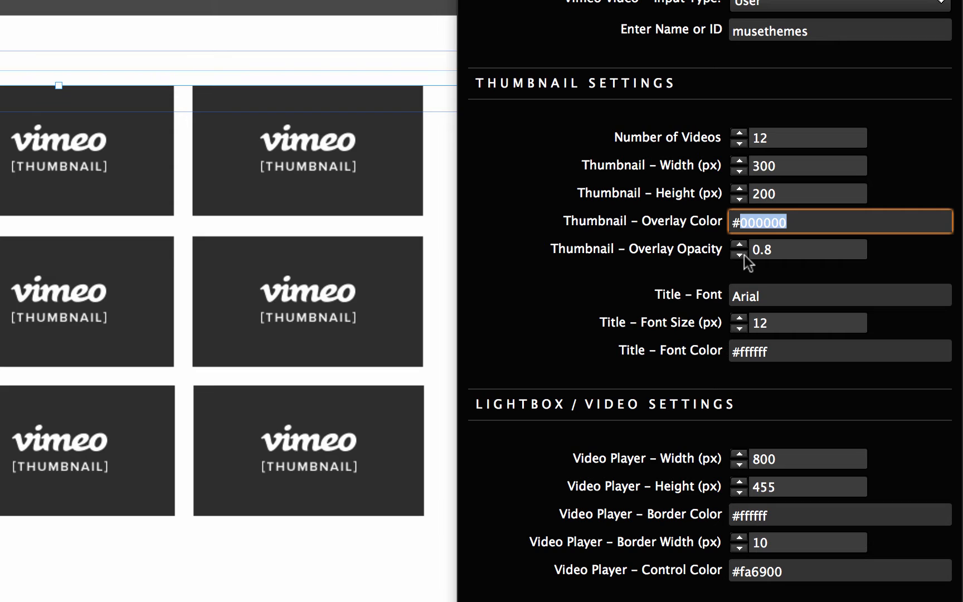
left_click(805, 250)
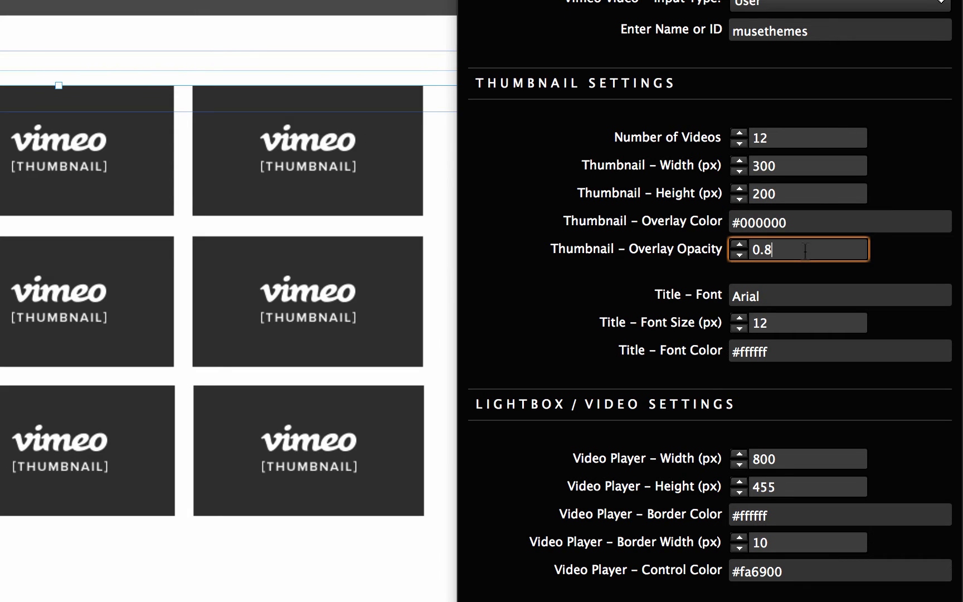
key("BackSpace")
type("5")
Step: Set the thumbnail title font to montserrat and its font size to 11 px
left_click(755, 296)
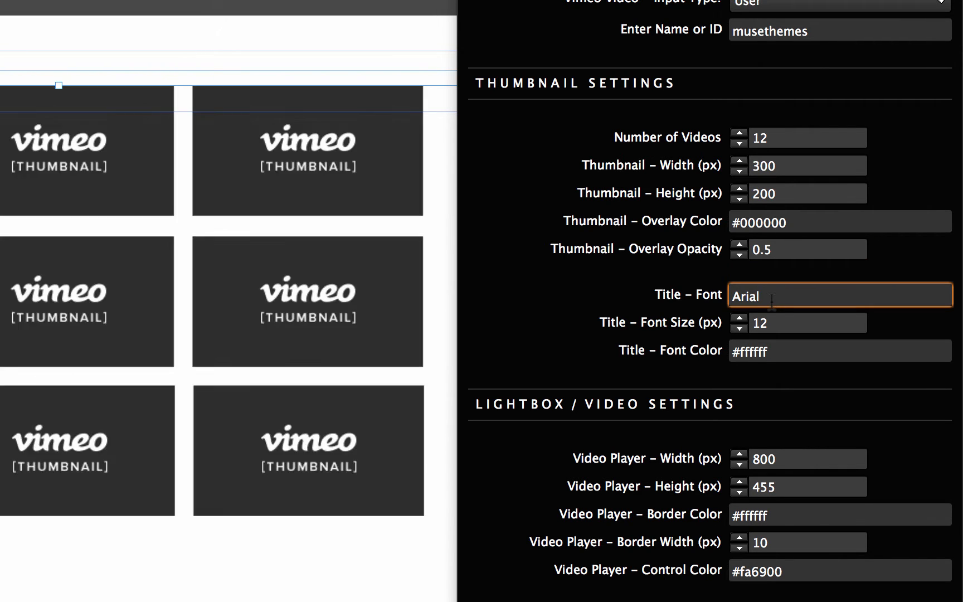
left_click_drag(772, 300, 673, 286)
type("montserrat")
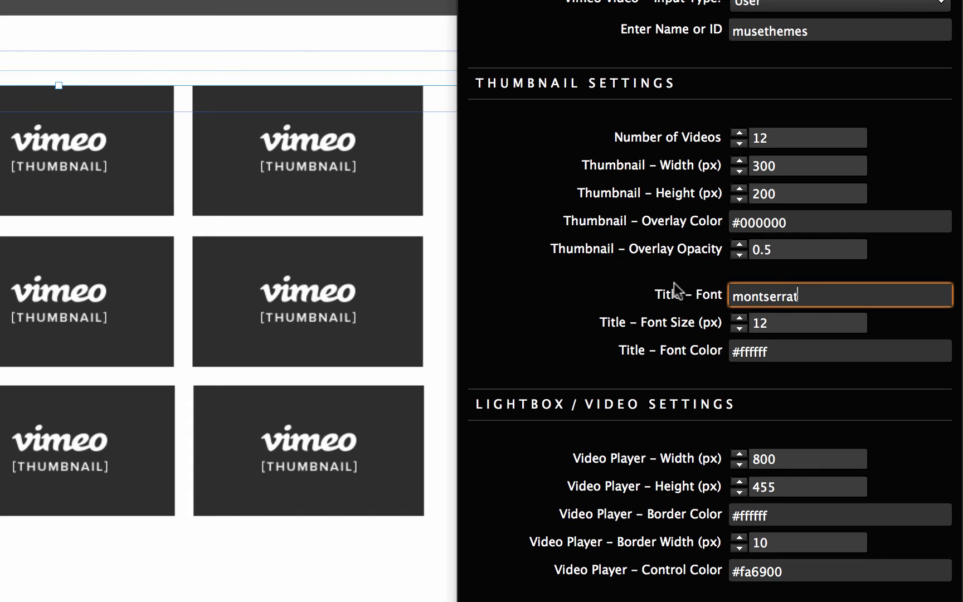
key("Tab")
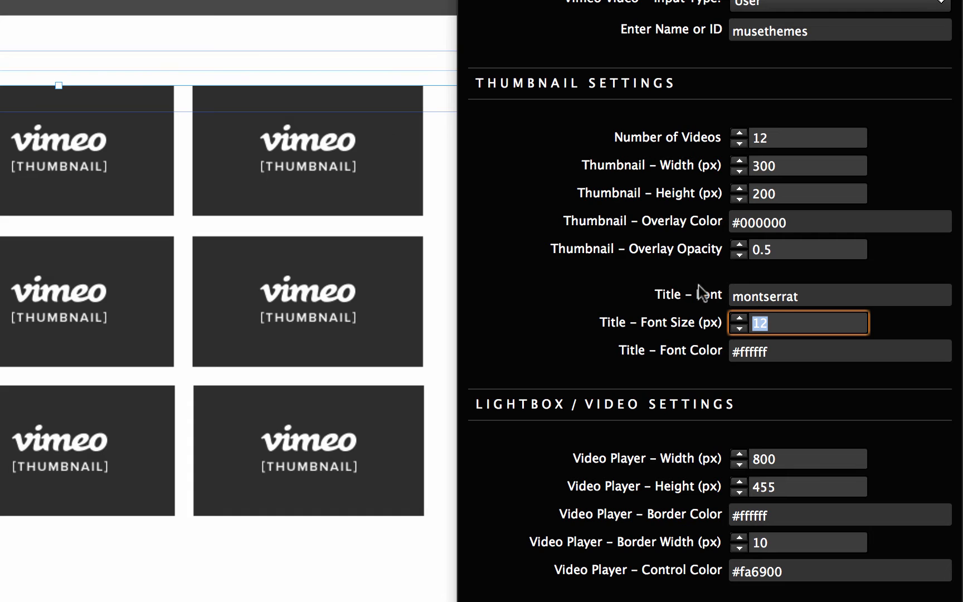
left_click(739, 328)
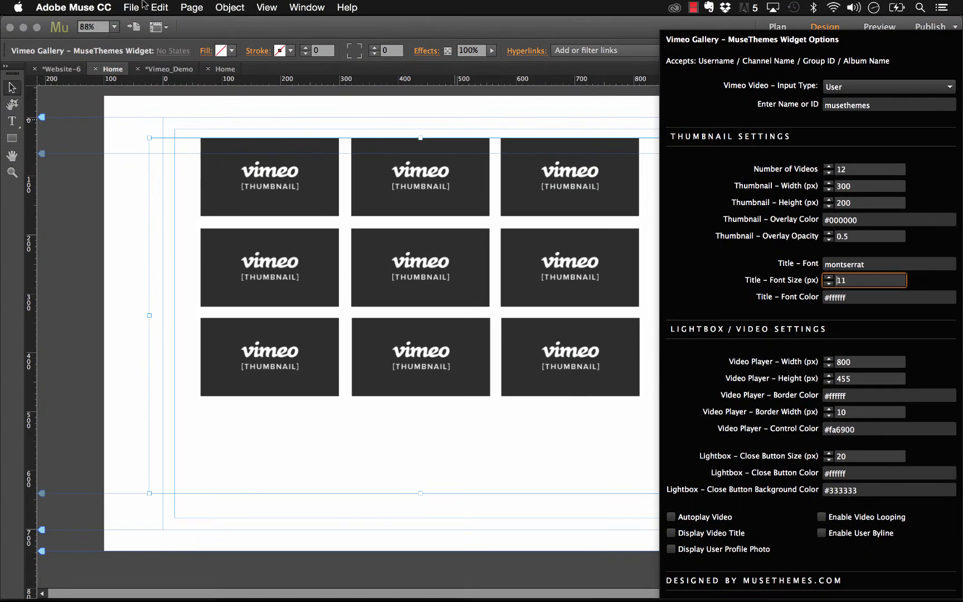
Step: Preview the page in the browser and look over the gallery's new thumbnail size, overlay and titles
left_click(134, 6)
left_click(134, 7)
left_click(198, 221)
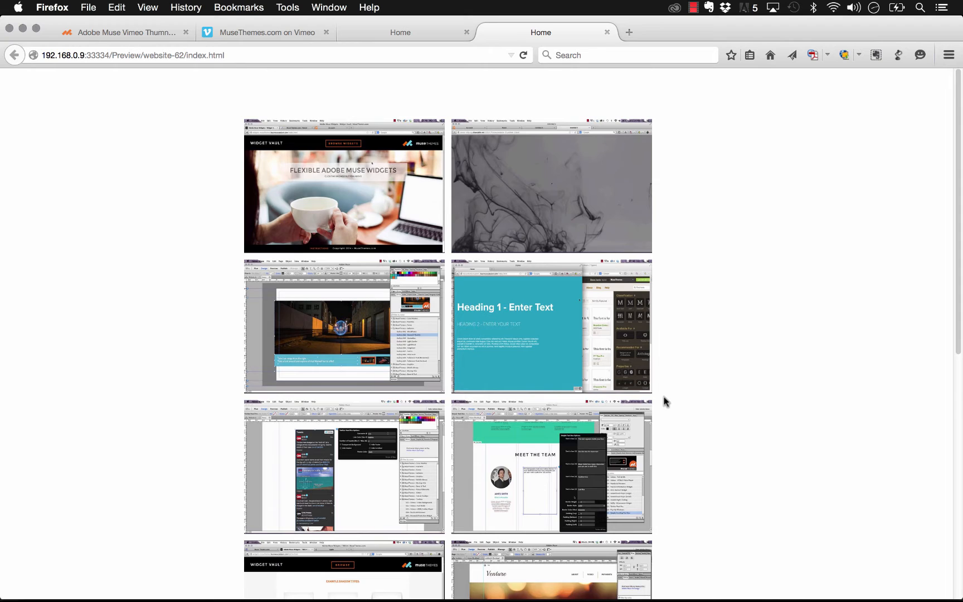
scroll(664, 400, "down", 7)
scroll(663, 400, "up", 7)
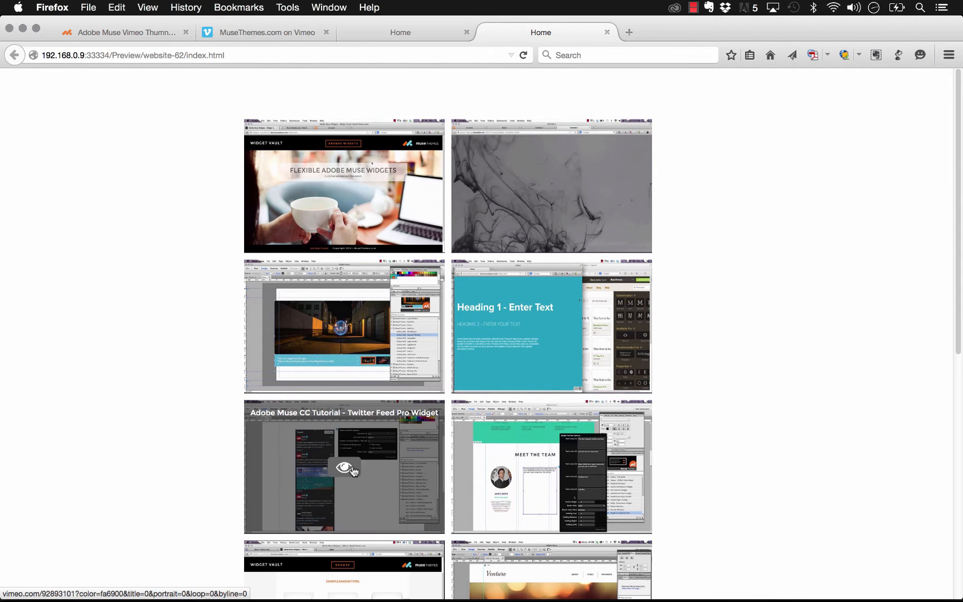
Step: In Adobe Muse, widen the gallery widget to the page's right edge and move it to the page's top-left corner
mouse_move(456, 576)
left_click(381, 579)
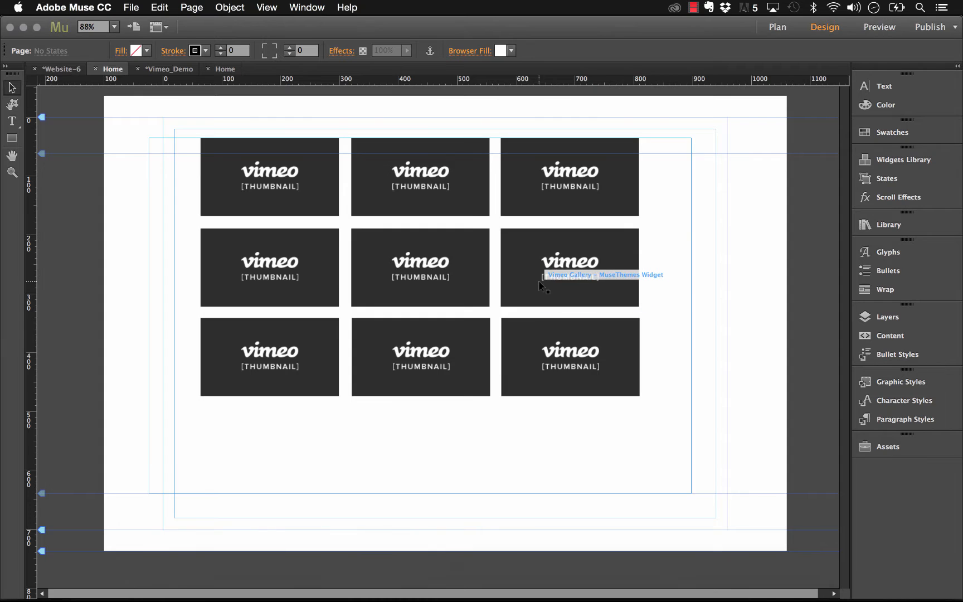
left_click_drag(692, 315, 728, 316)
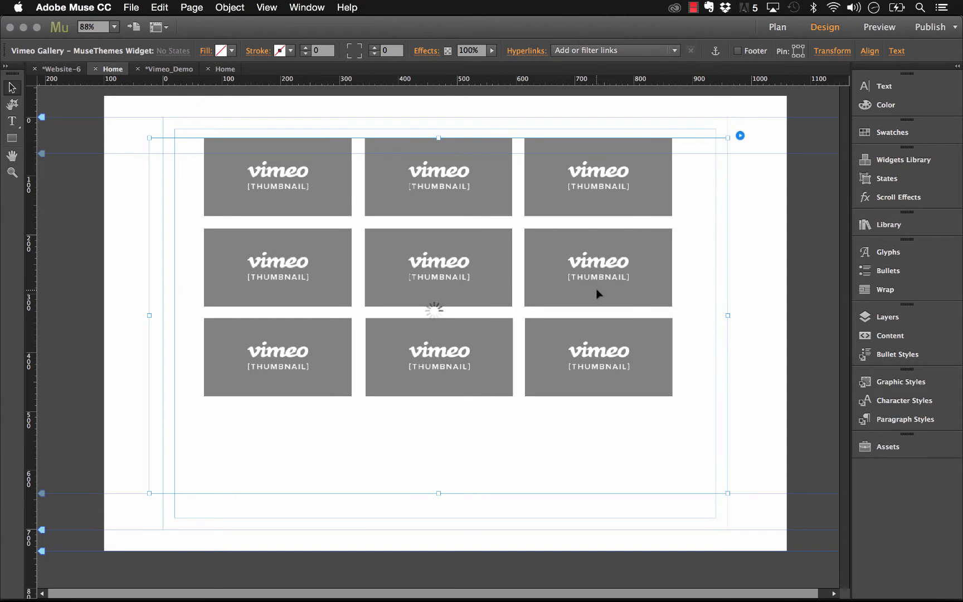
left_click_drag(596, 294, 609, 271)
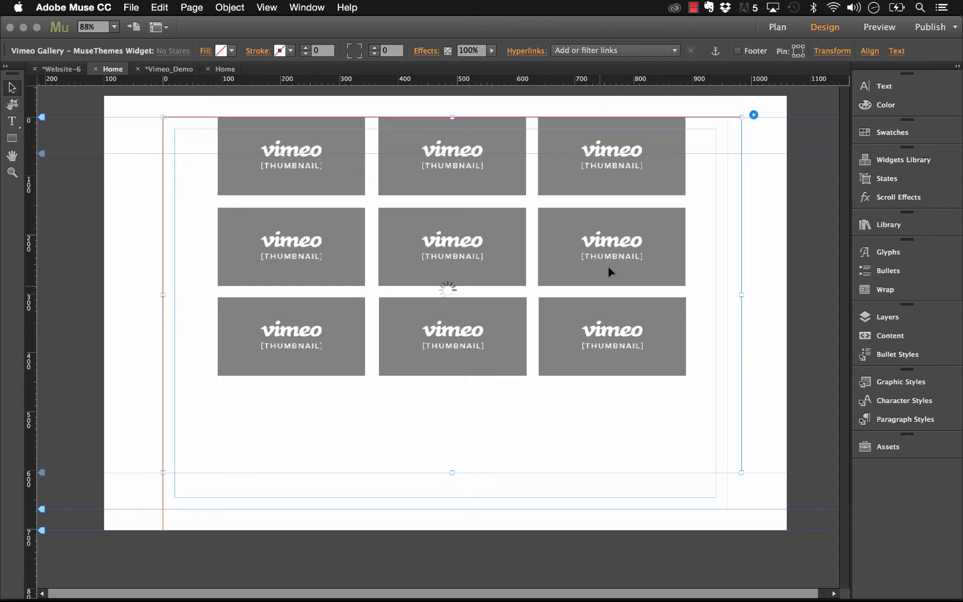
Step: Preview the widened gallery in the browser and check how its thumbnails are arranged
left_click(141, 8)
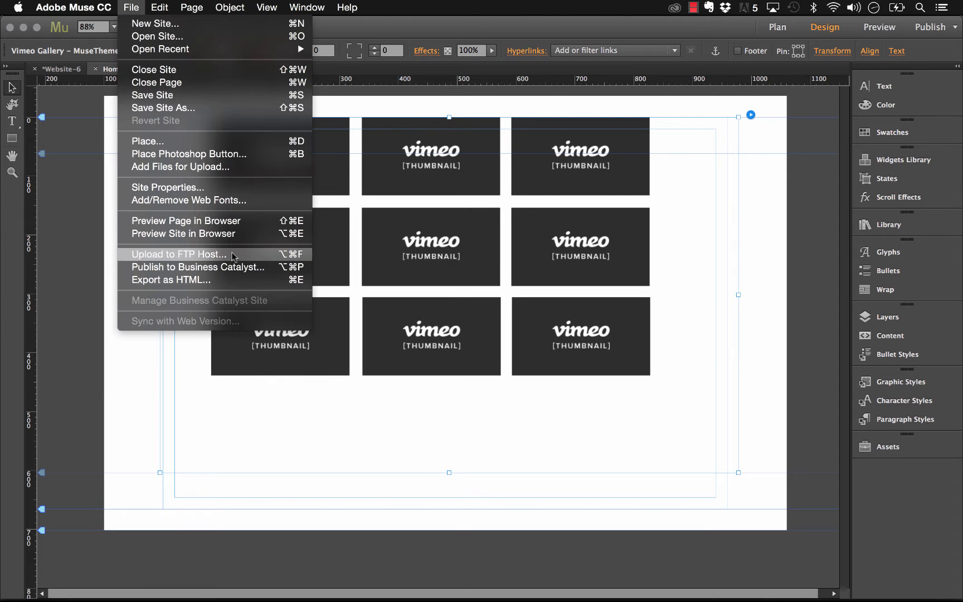
left_click(234, 222)
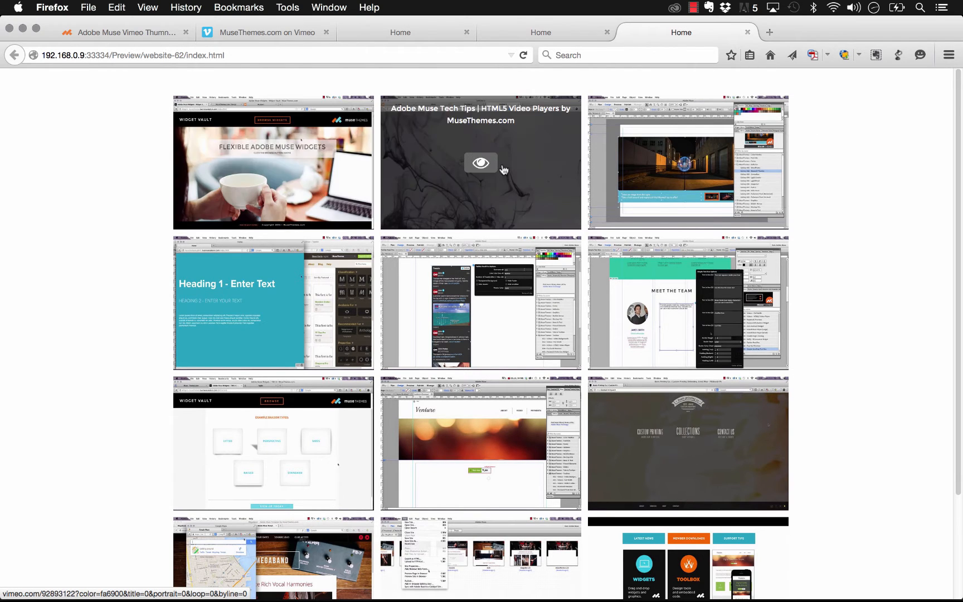
scroll(554, 202, "down", 1)
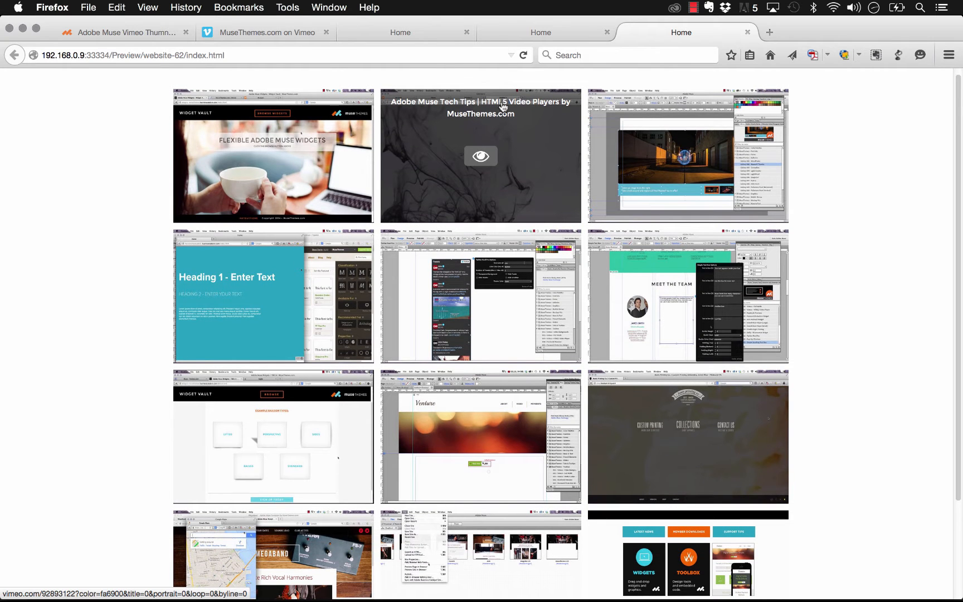
scroll(502, 140, "down", 3)
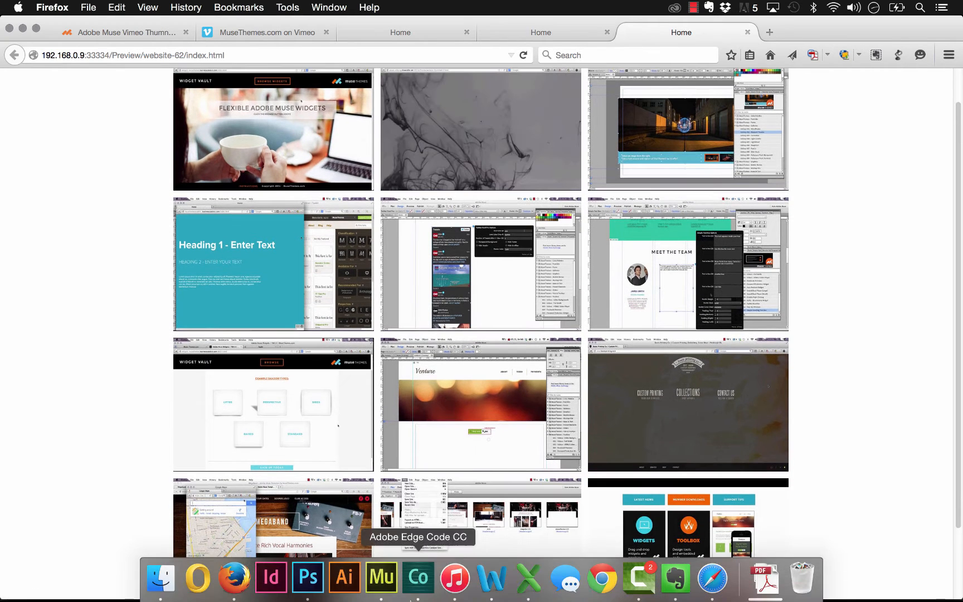
Step: Return to Adobe Muse and set the gallery's video player to 1000 px wide and 600 px high
left_click(379, 576)
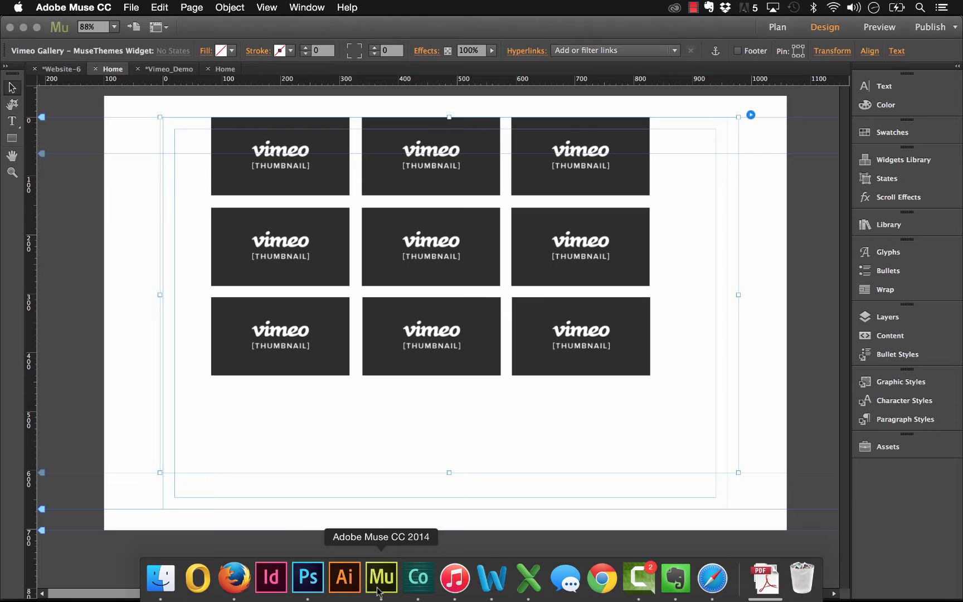
left_click(751, 115)
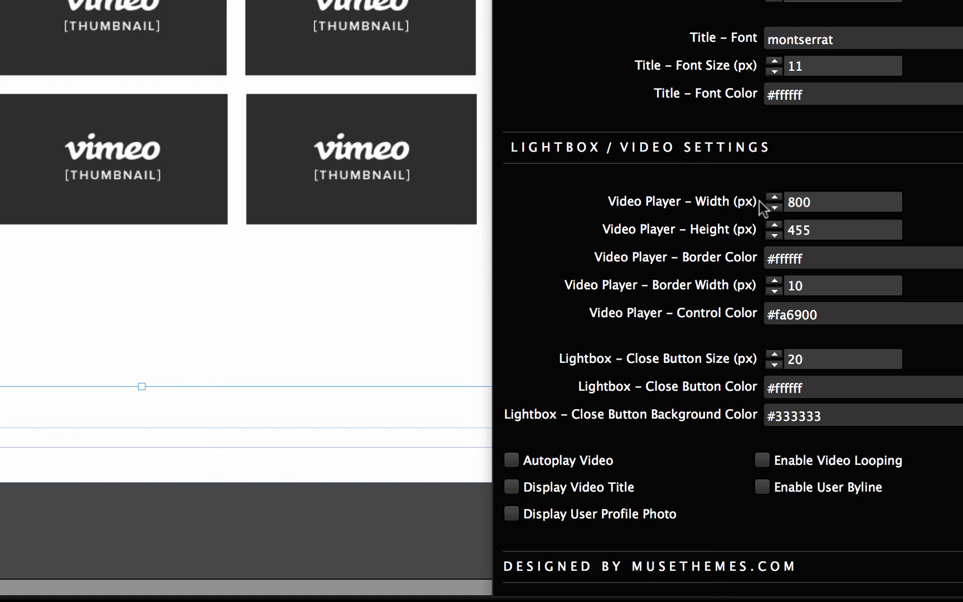
left_click(792, 202)
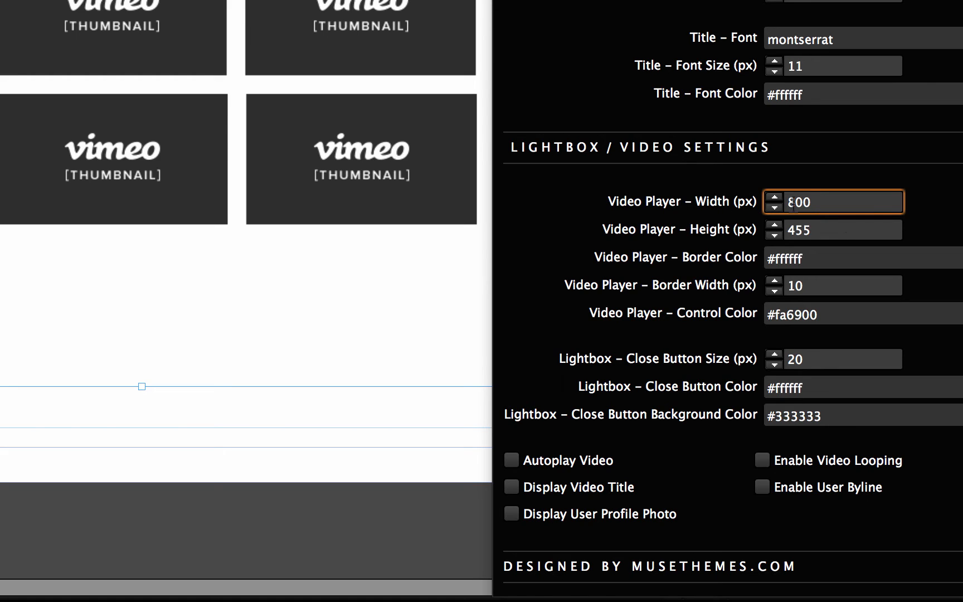
key("BackSpace")
key("BackSpace")
key("BackSpace")
type("1000")
key("Tab")
type("600")
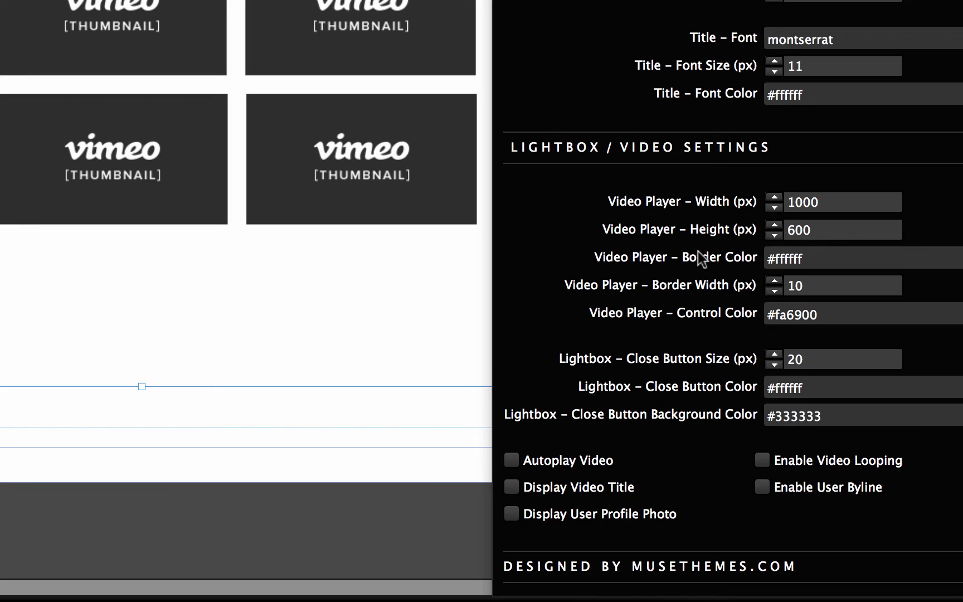
Step: Give the video player a #fa6900 border with a width of 5 px
left_click(793, 258)
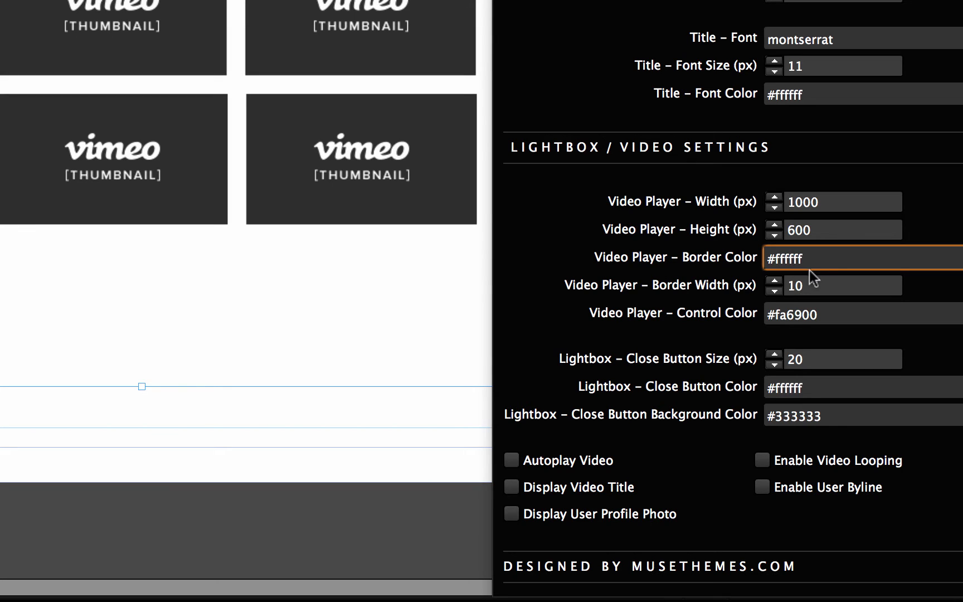
left_click_drag(810, 262, 772, 262)
type("fa6900")
key("Tab")
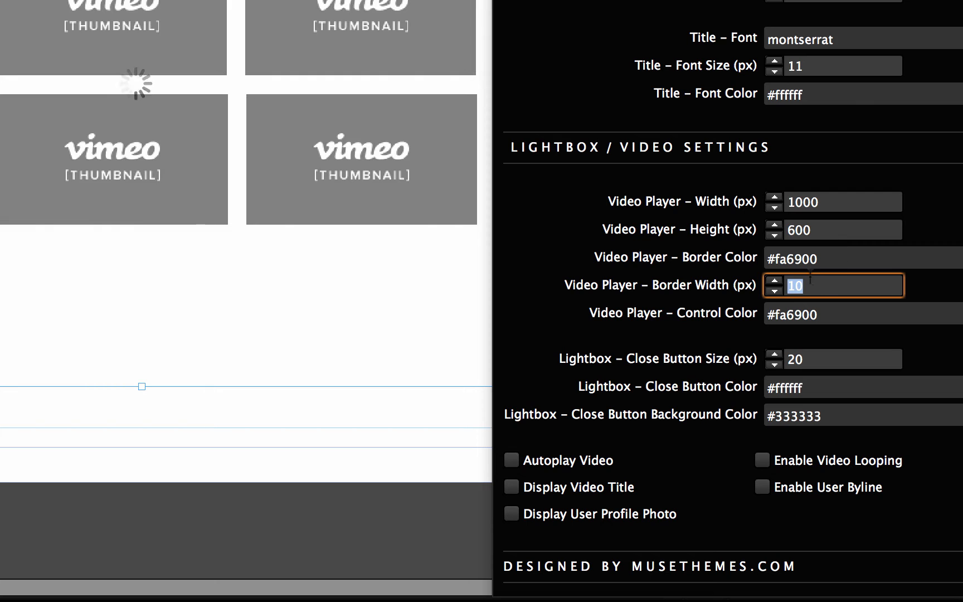
type("5")
key("Return")
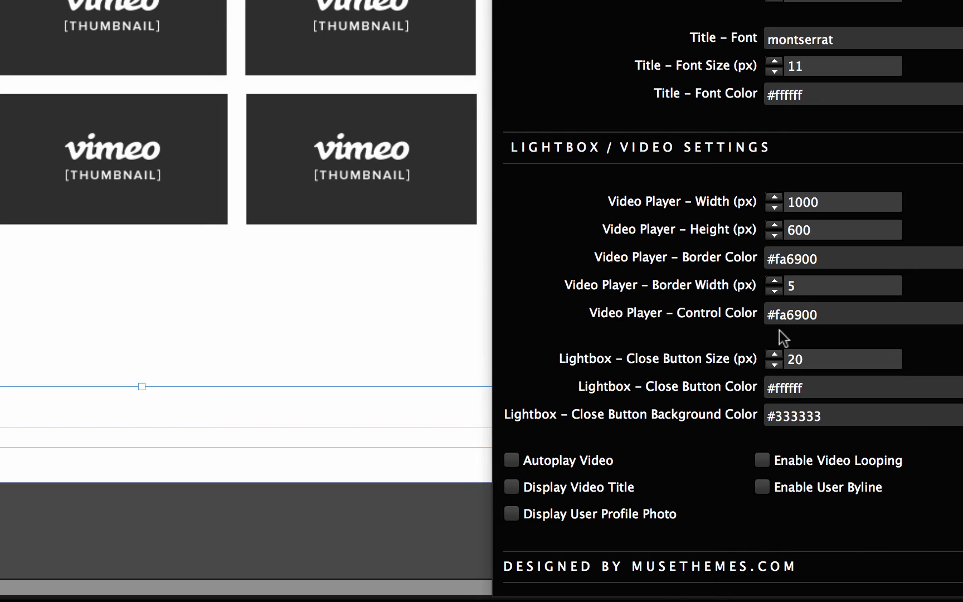
Step: Set the video player's control color to #22a5bf
left_click(847, 313)
left_click_drag(847, 313, 775, 315)
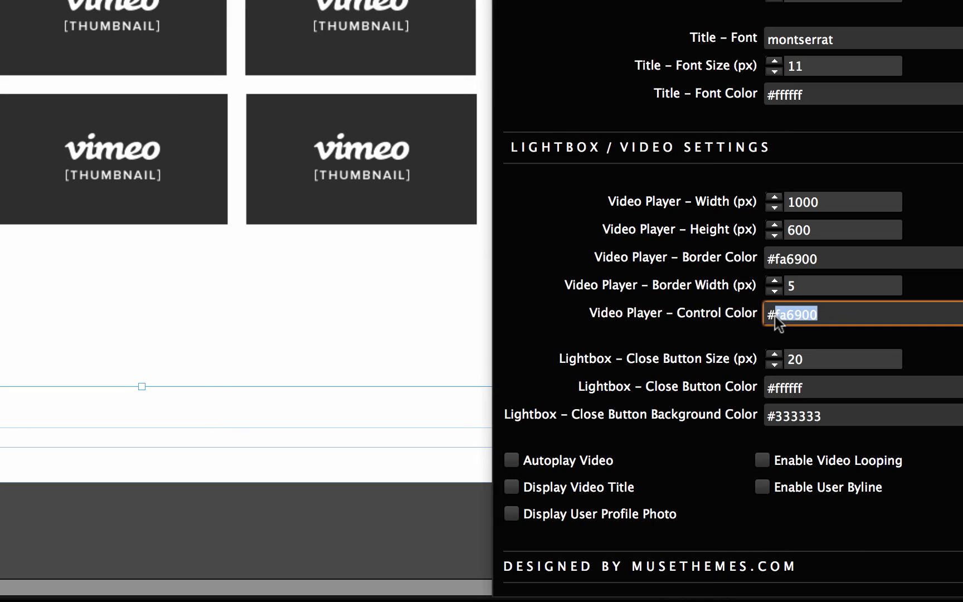
type("22a5bf")
key("Return")
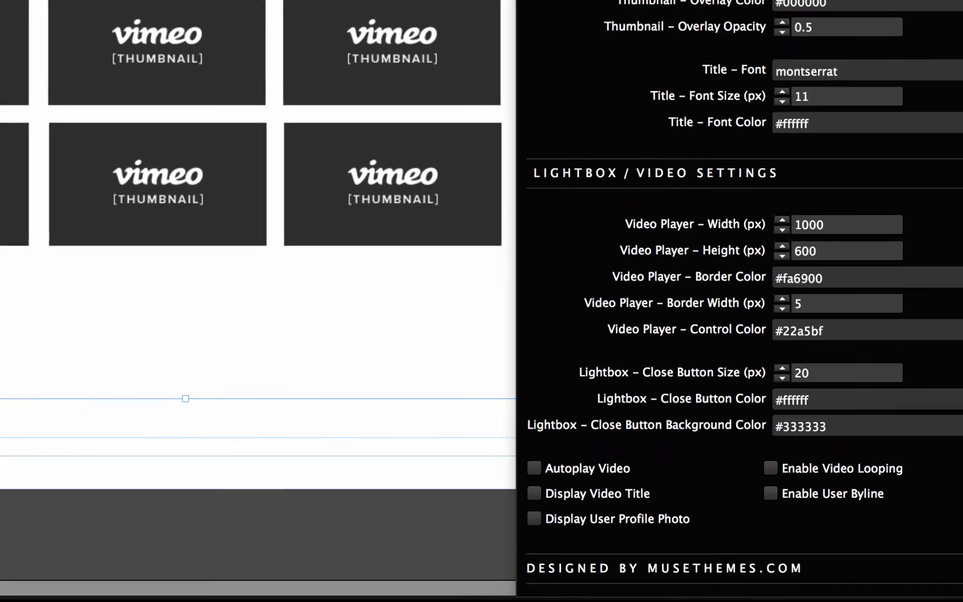
Step: Close the widget options and preview the page with the new video player settings in the browser
key("Escape")
left_click(131, 7)
left_click(225, 222)
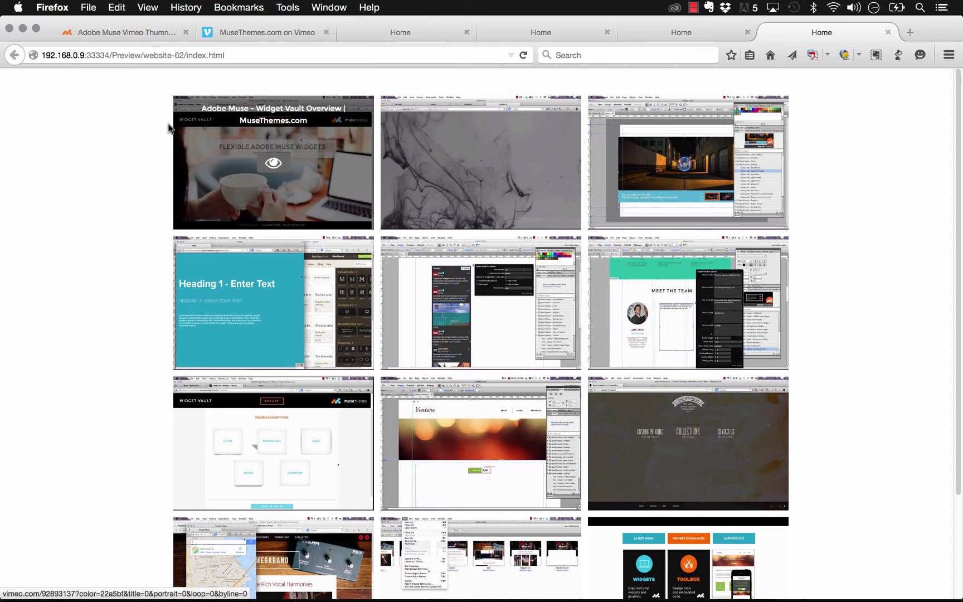
Step: View the Widget Vault Overview video in the gallery's lightbox, close it and return to Adobe Muse
left_click(266, 149)
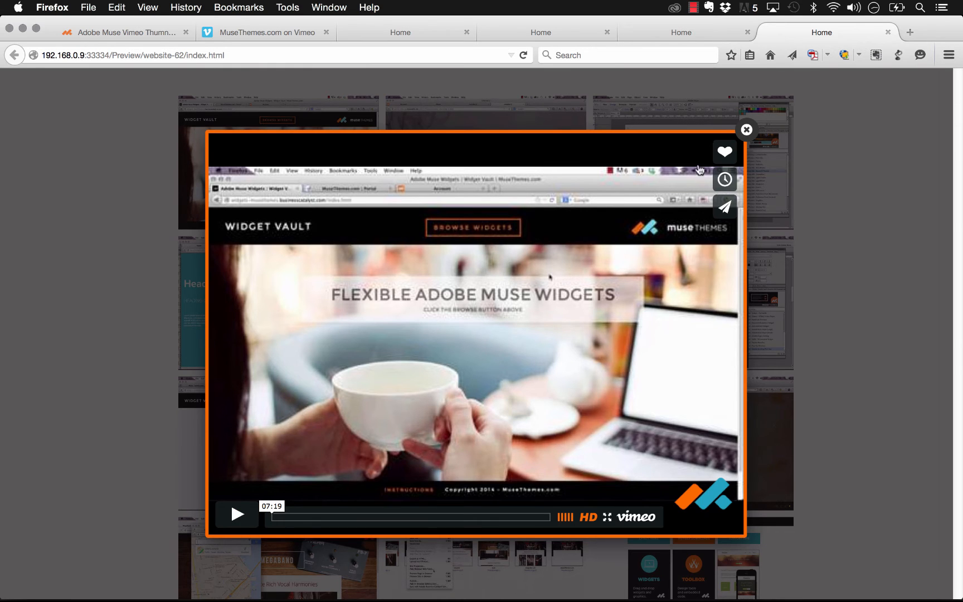
left_click(747, 136)
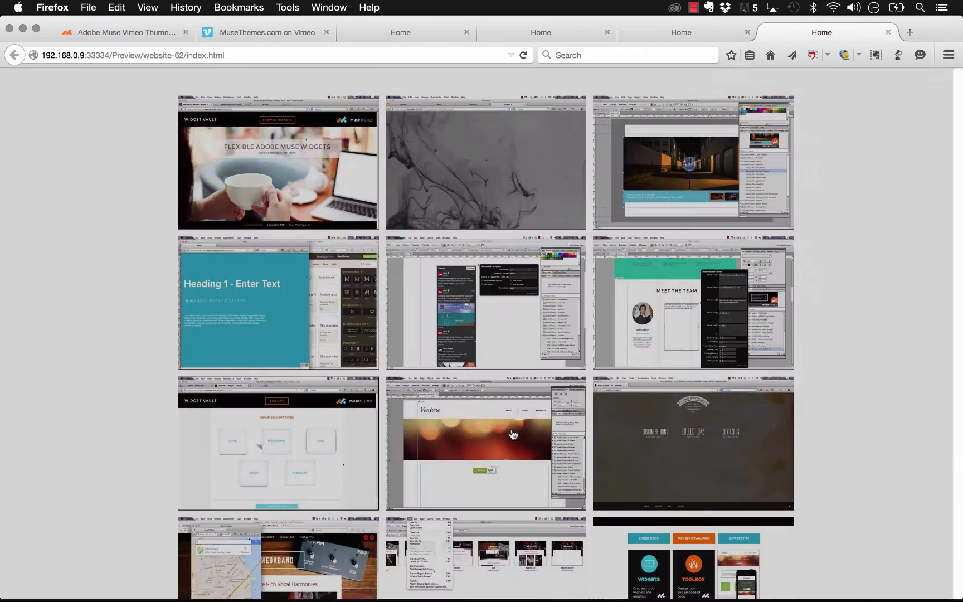
left_click(383, 582)
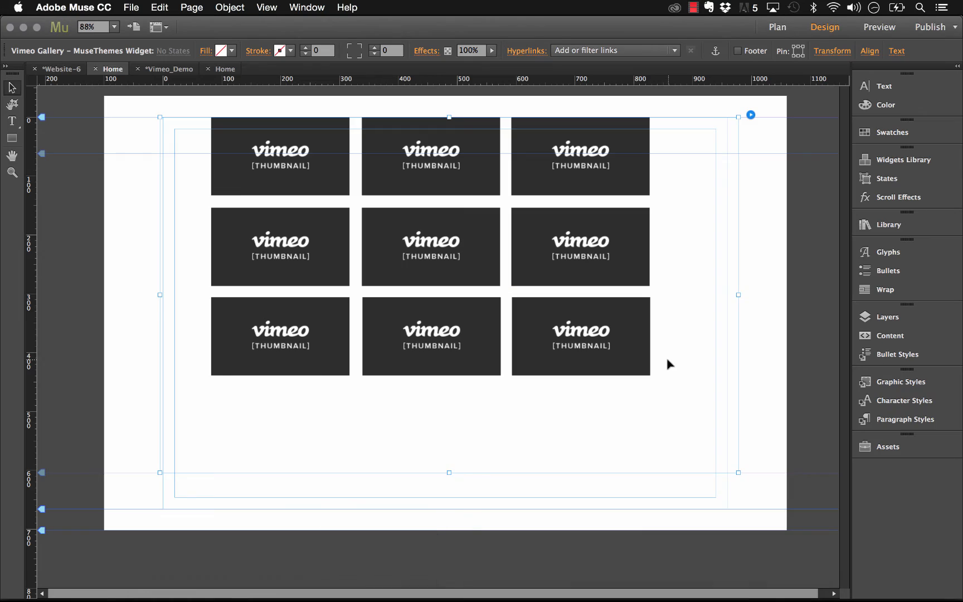
Step: Enable Autoplay Video, Display Video Title and Display User Profile Photo in the Vimeo gallery widget's options
left_click(751, 115)
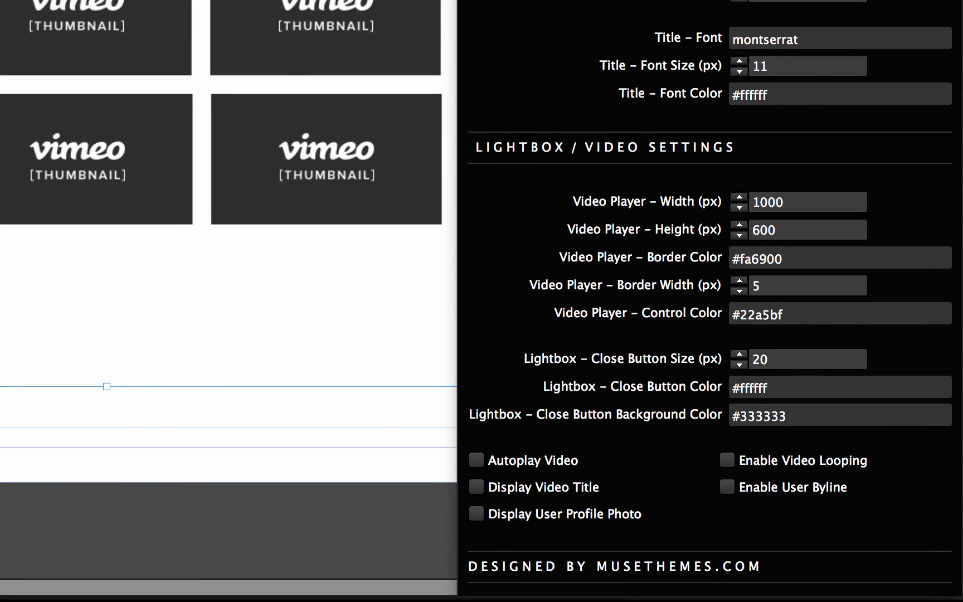
left_click(476, 460)
left_click(476, 487)
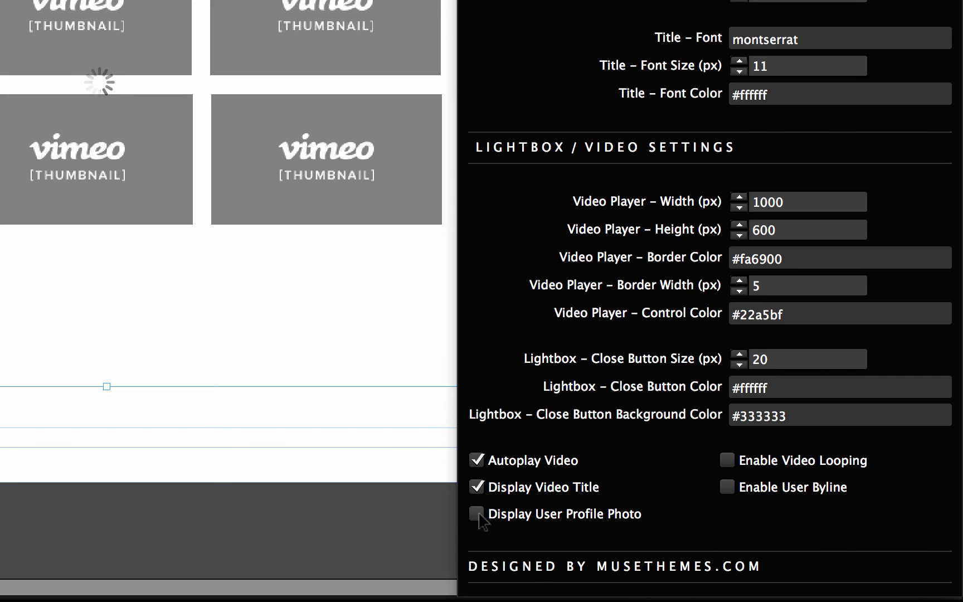
left_click(478, 514)
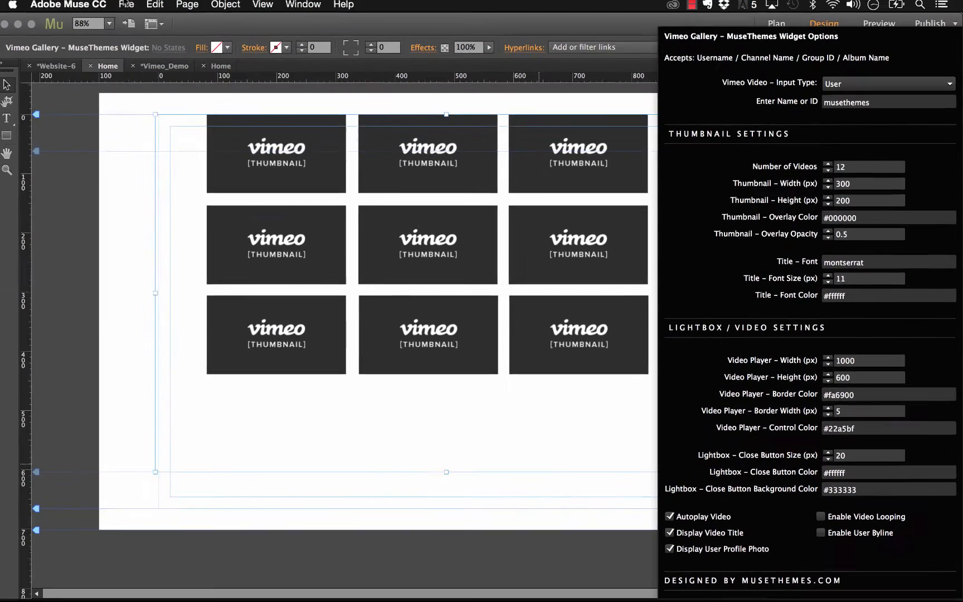
Step: Preview the page in the browser, check autoplay with the HTML5 Video Players video, close it and return to Adobe Muse
left_click(127, 4)
left_click(218, 233)
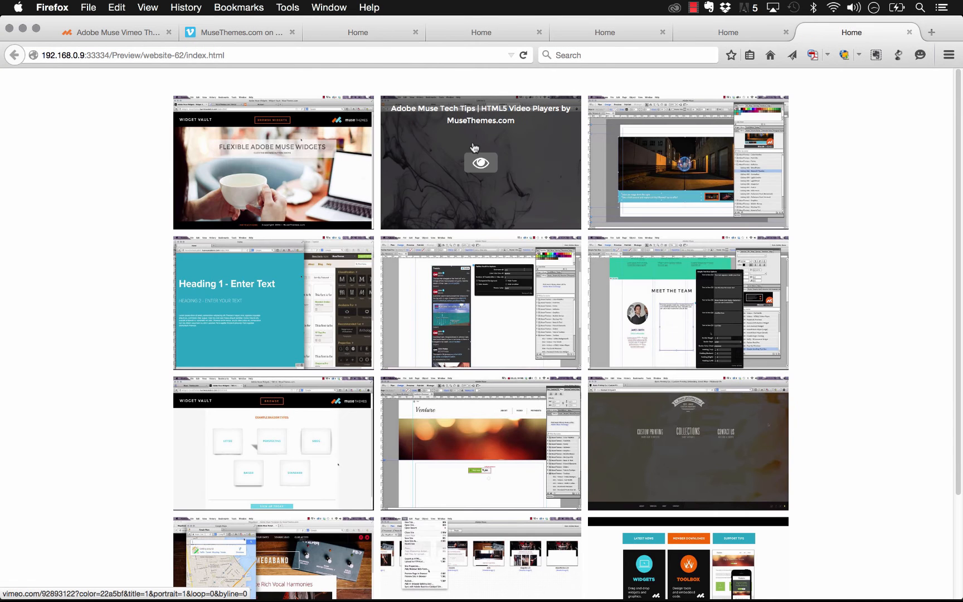
left_click(474, 153)
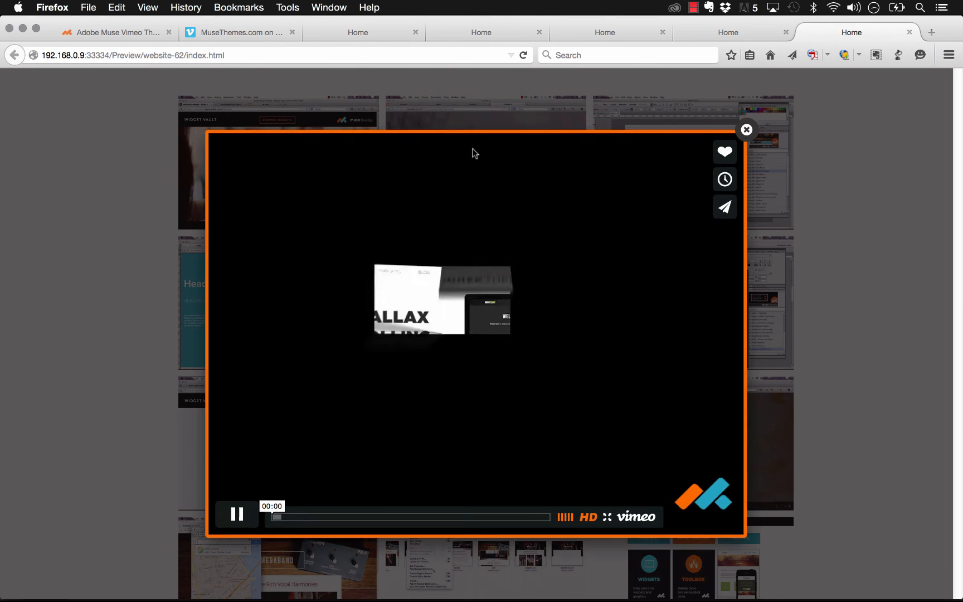
left_click(237, 513)
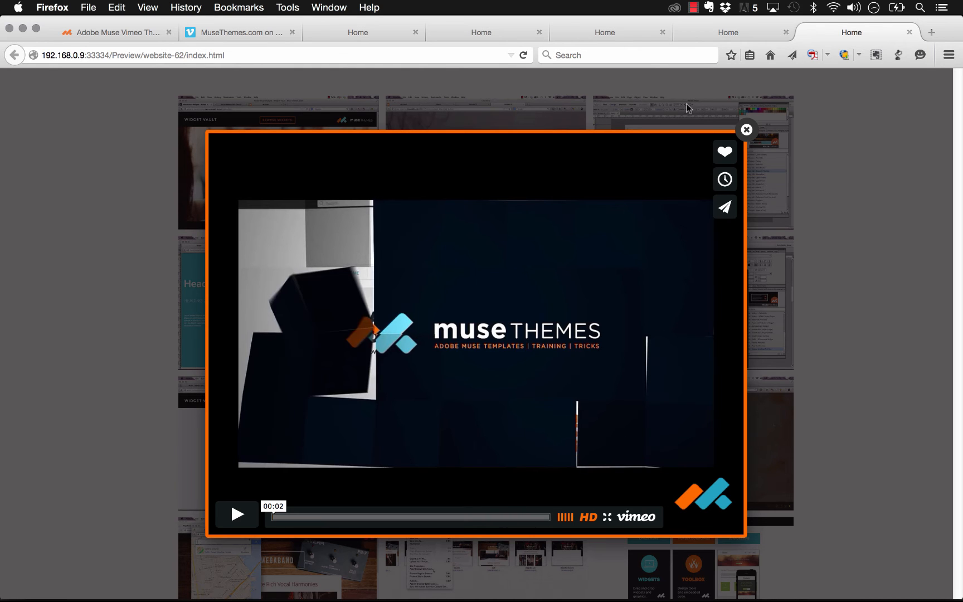
left_click(747, 130)
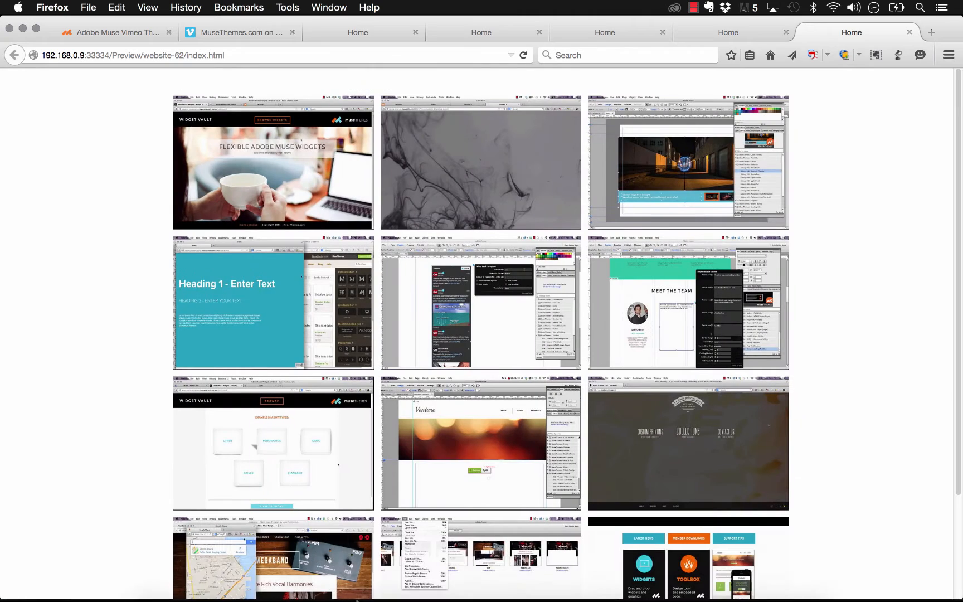
left_click(385, 580)
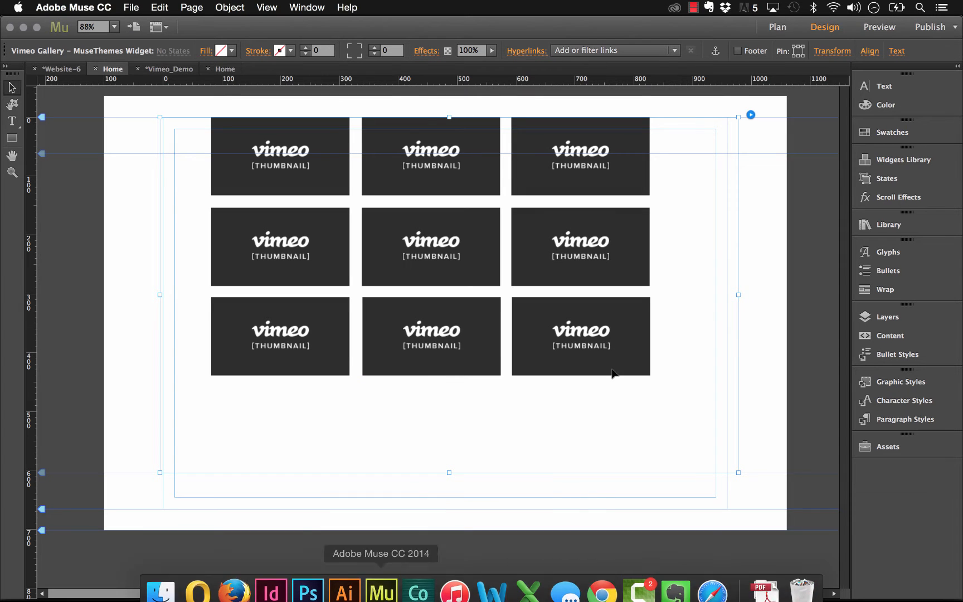
Step: Turn off Autoplay Video in the Vimeo gallery's options and close them
left_click(751, 113)
left_click(671, 517)
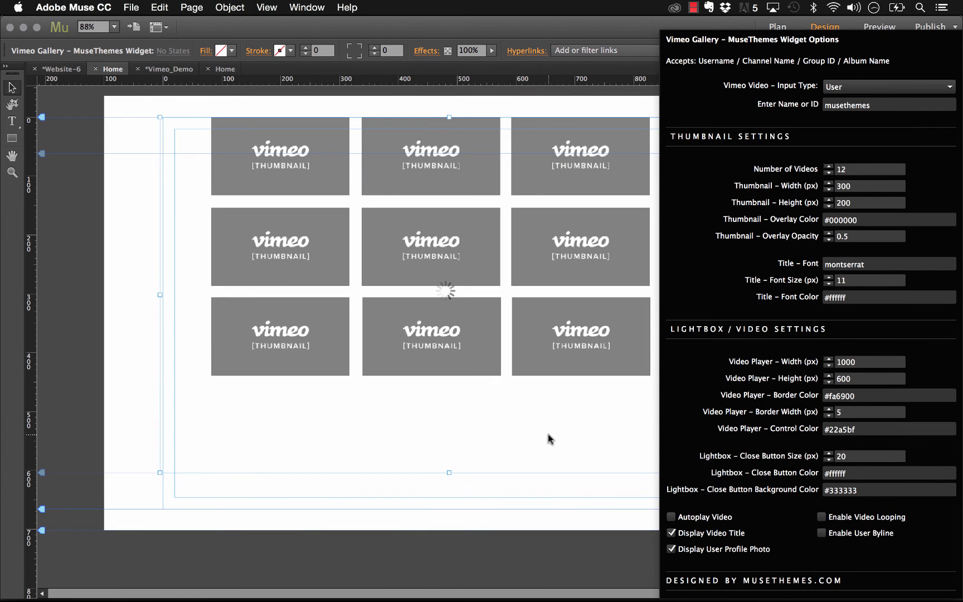
left_click(133, 8)
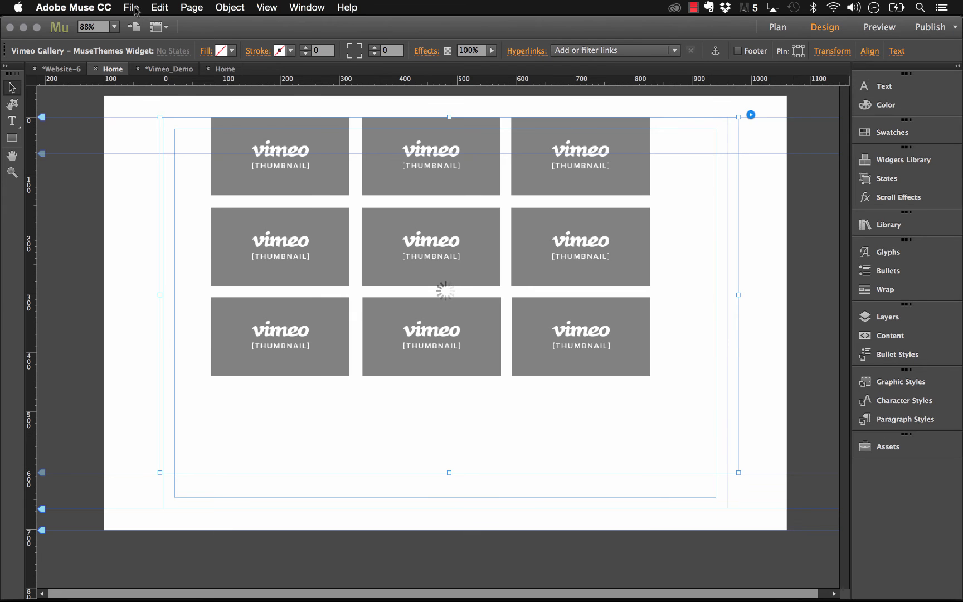
Step: Preview the page again, check the title and profile photo on the HTML5 Video Players video, and return to Adobe Muse
left_click(132, 8)
left_click(217, 223)
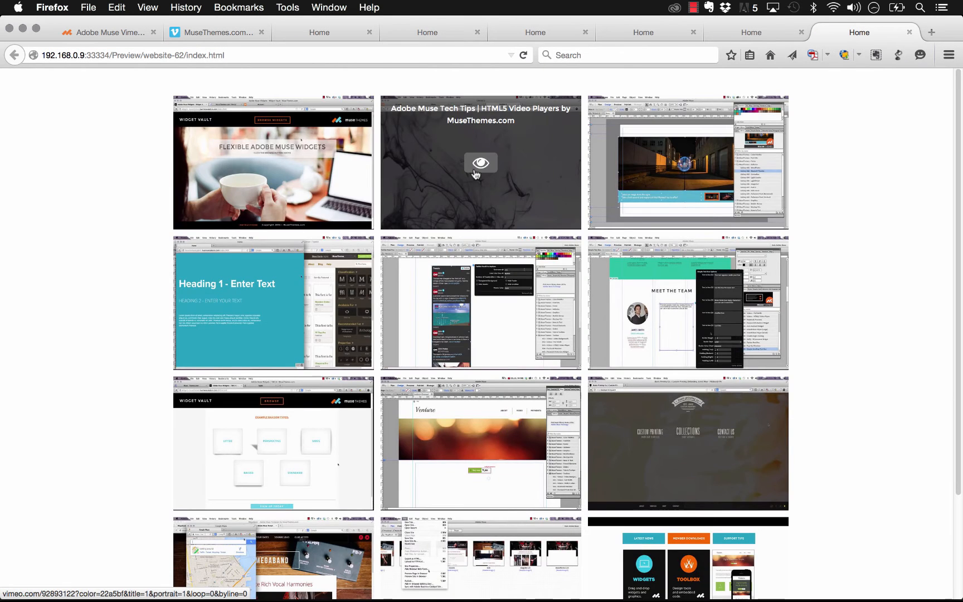
left_click(474, 168)
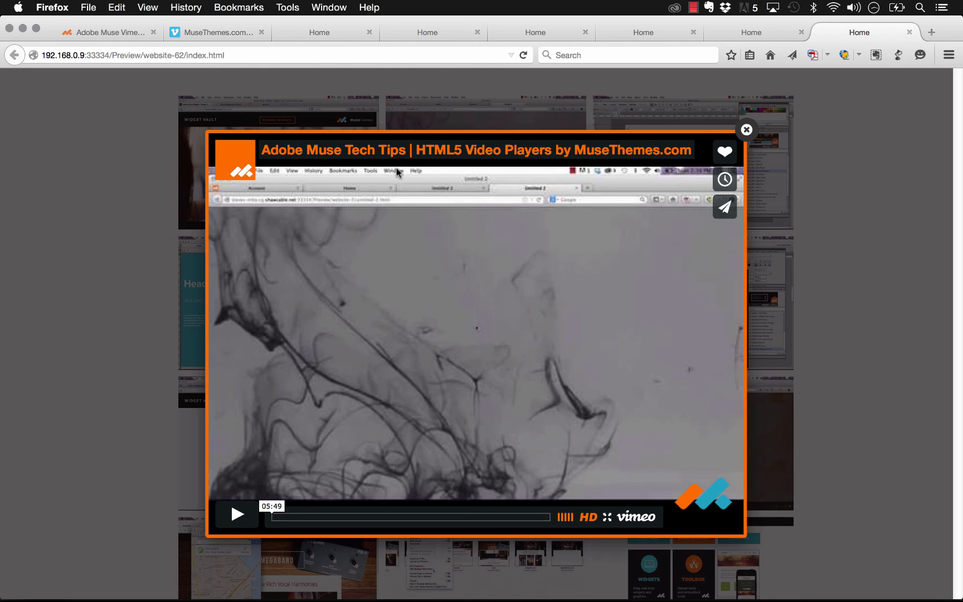
left_click(748, 131)
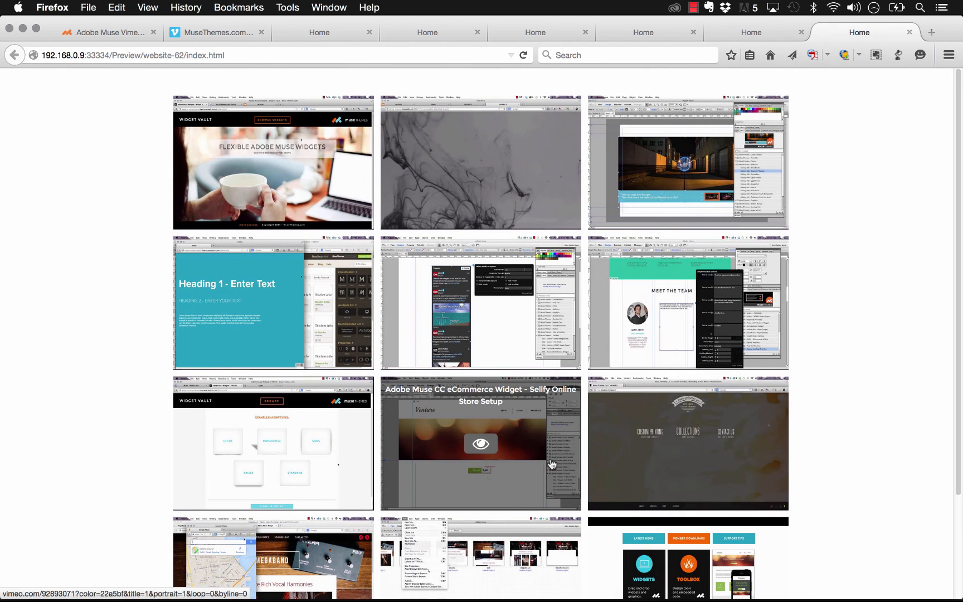
scroll(823, 290, "down", 3)
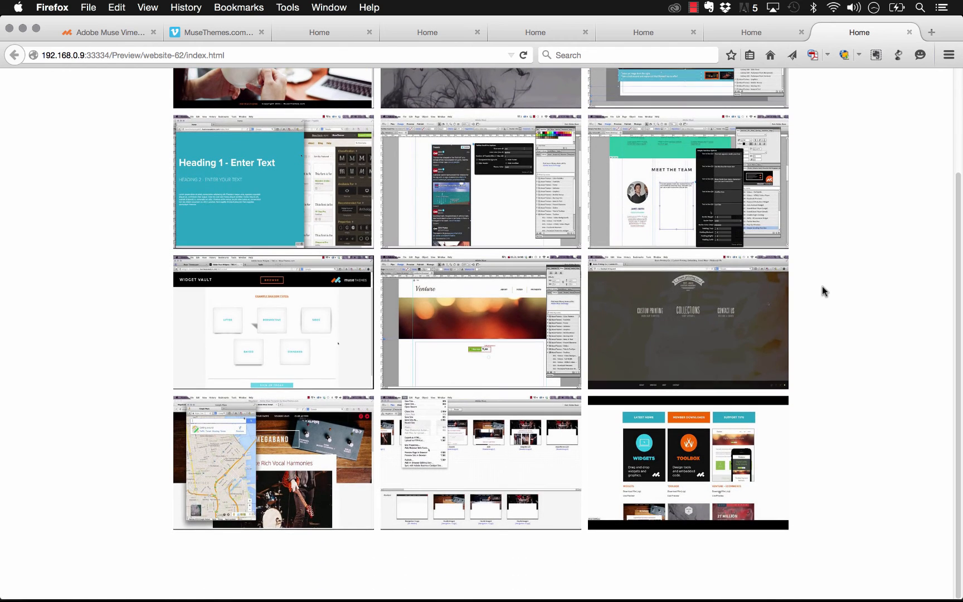
scroll(822, 286, "up", 3)
mouse_move(566, 593)
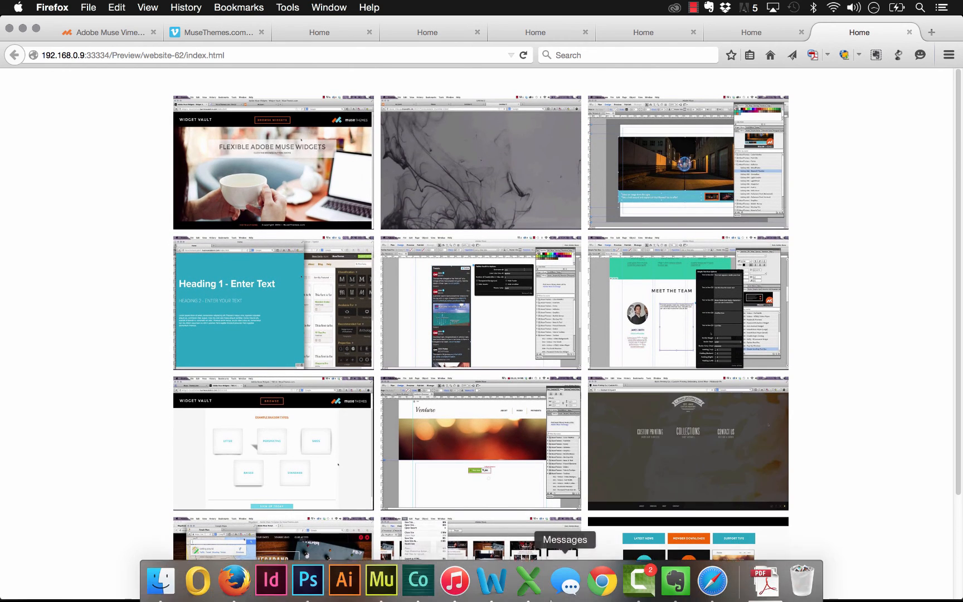
left_click(394, 592)
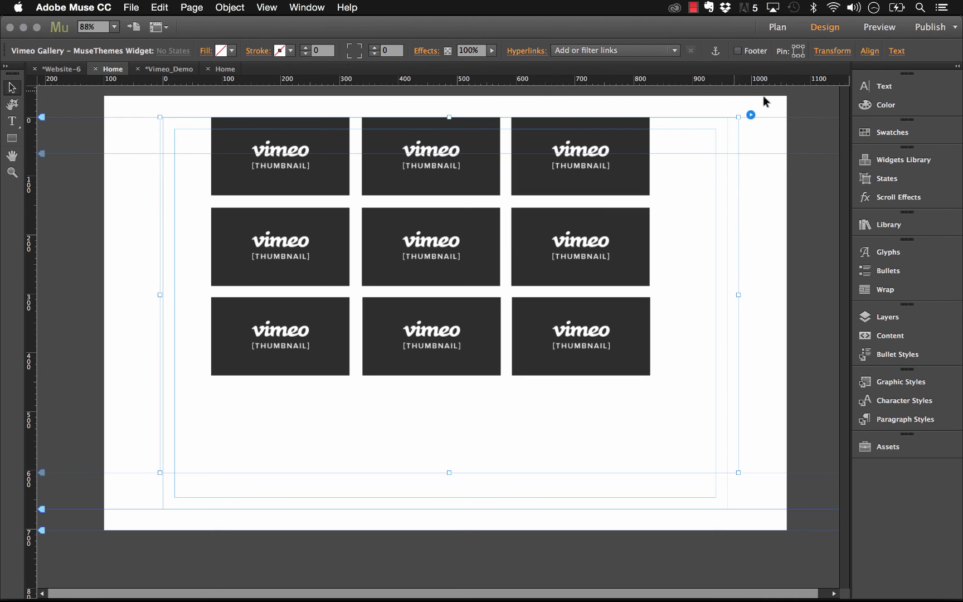
Step: Move the Vimeo gallery slightly lower on the page and stretch it to both page edges for full browser width
left_click_drag(622, 162, 618, 187)
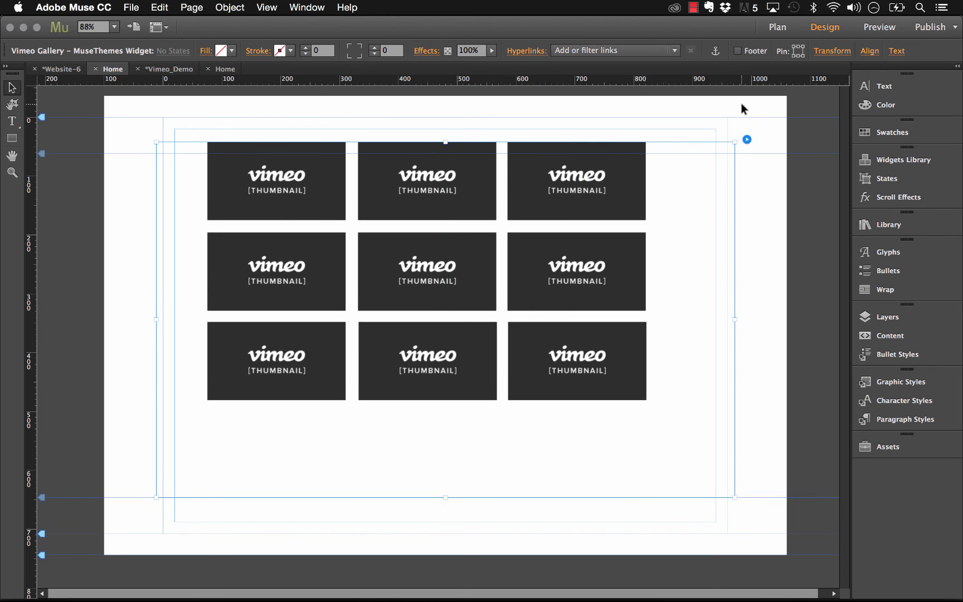
left_click_drag(734, 320, 787, 320)
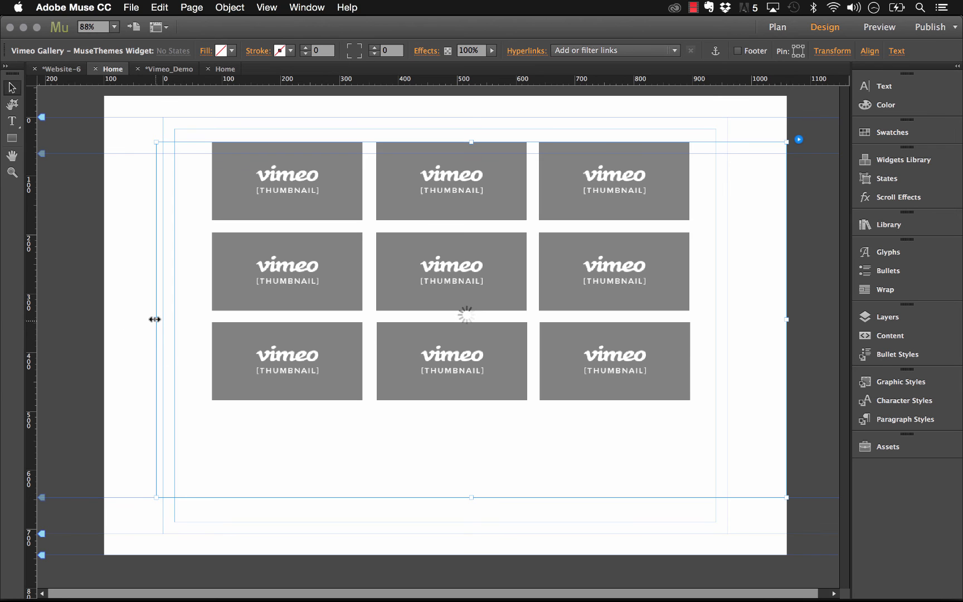
left_click_drag(156, 319, 106, 317)
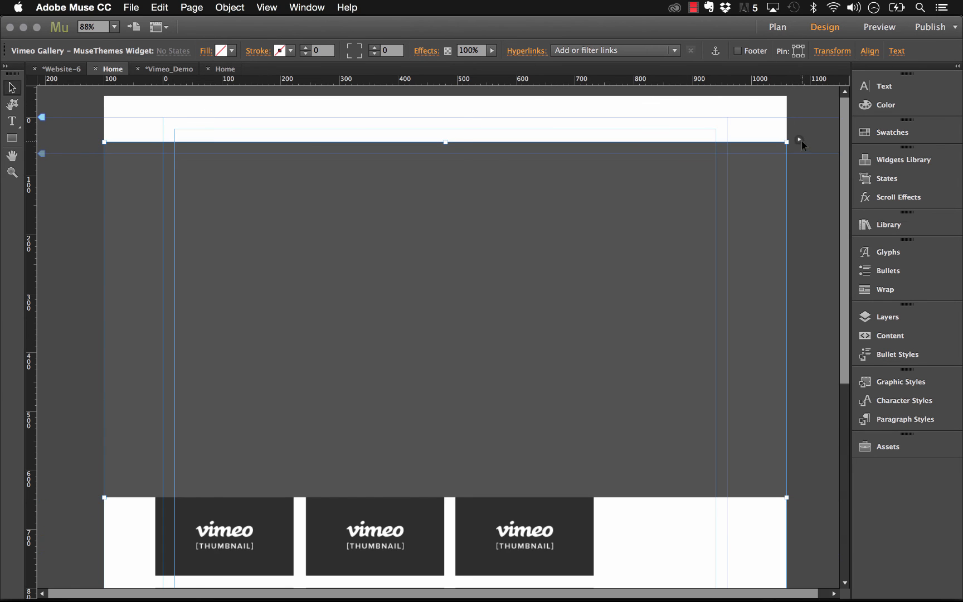
Step: Set the gallery's number of videos to 30 and close the widget options
left_click(800, 140)
left_click(861, 171)
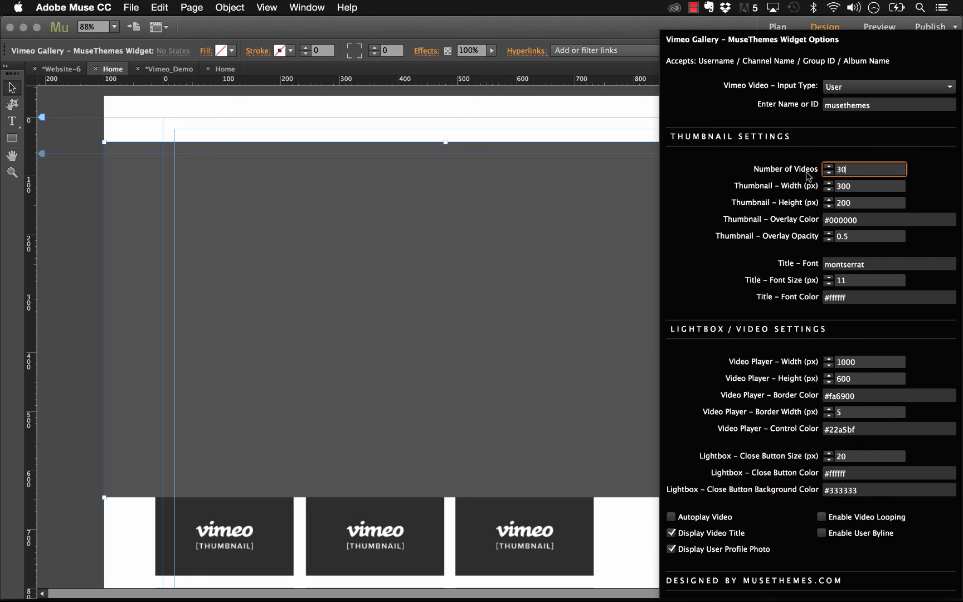
key("Return")
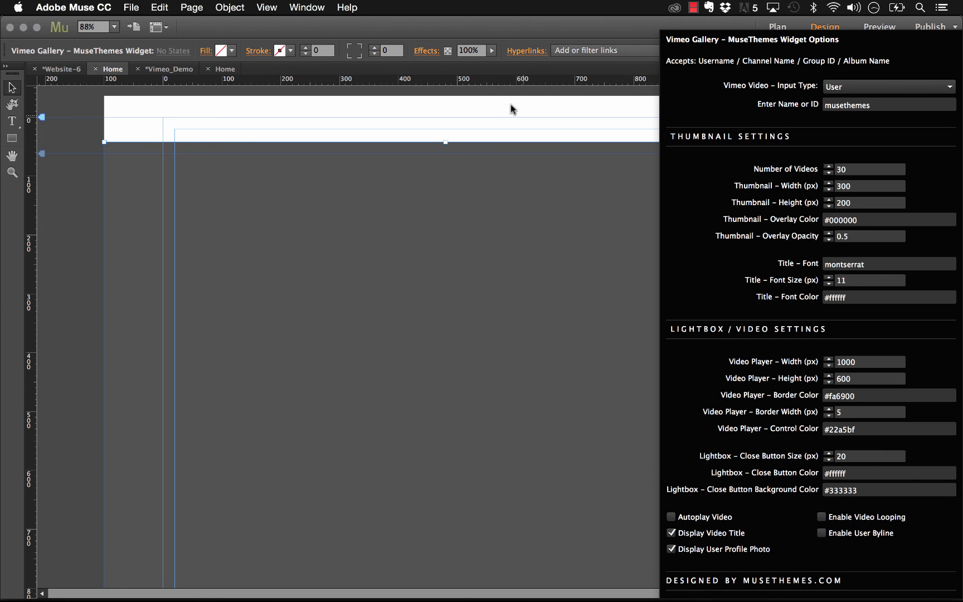
left_click(561, 131)
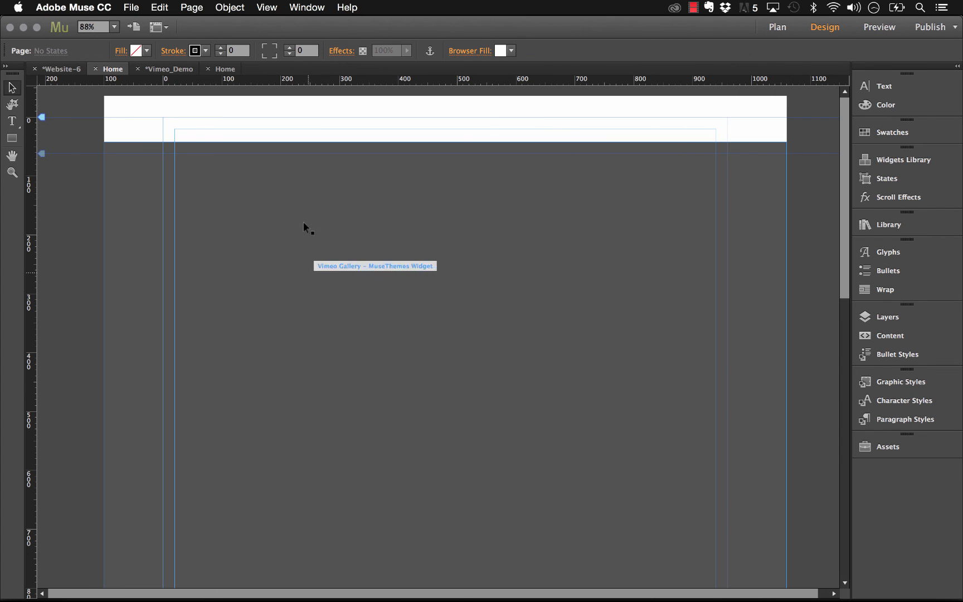
Step: Preview the page with the full-width gallery in the browser and look through all its video thumbnails
scroll(436, 266, "down", 2)
scroll(436, 266, "down", 3)
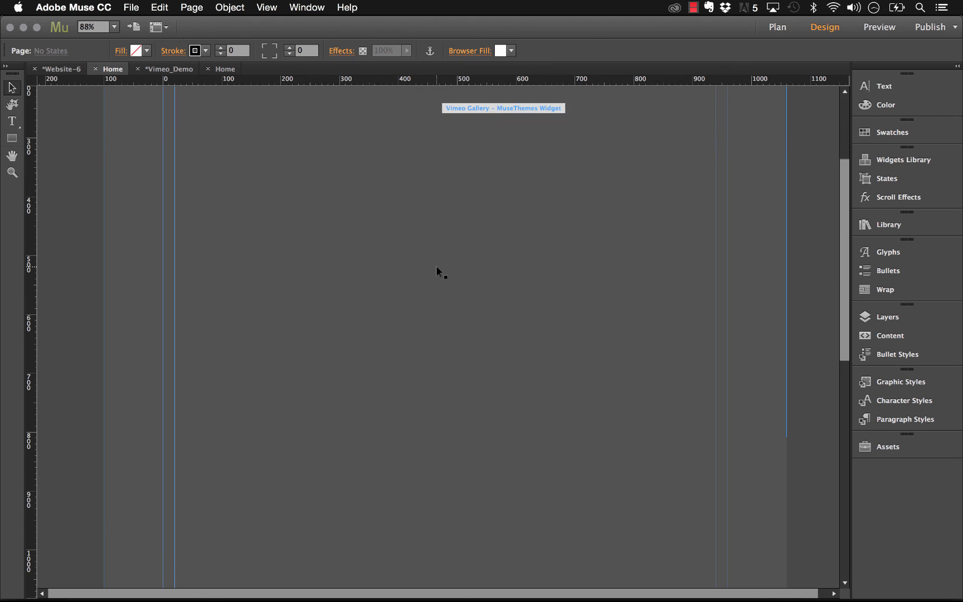
scroll(436, 266, "up", 5)
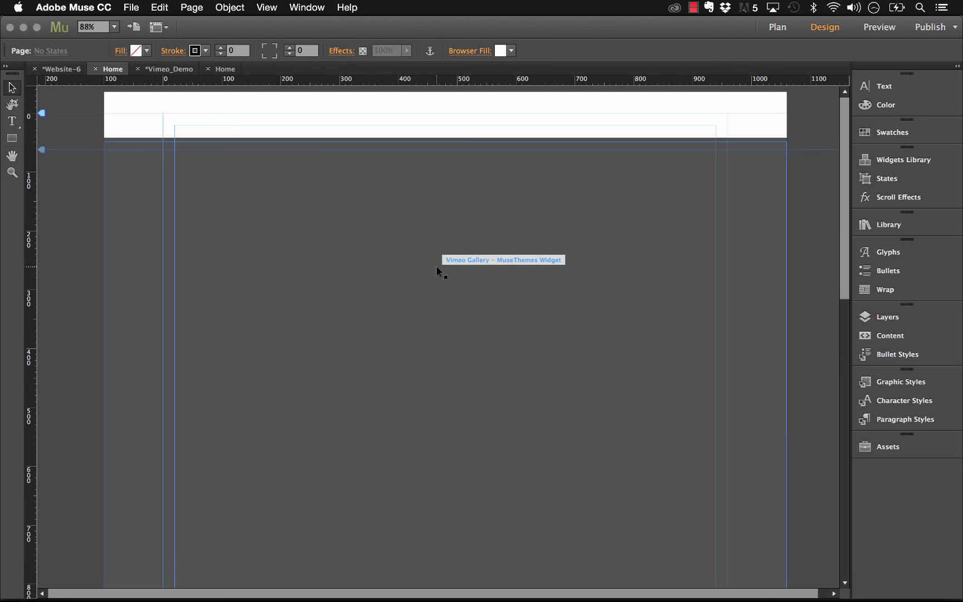
left_click(132, 7)
left_click(203, 225)
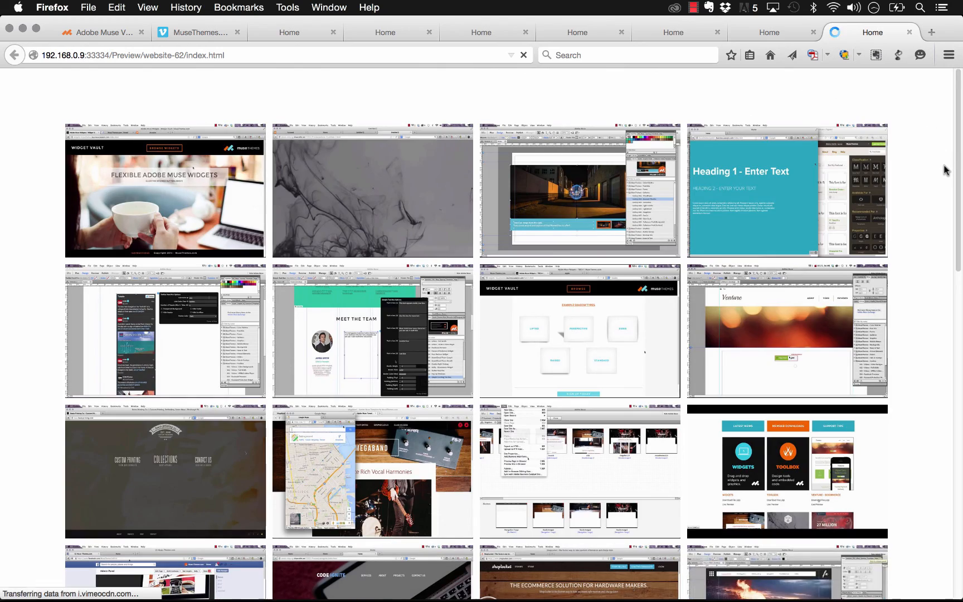
scroll(947, 168, "down", 5)
scroll(946, 172, "up", 5)
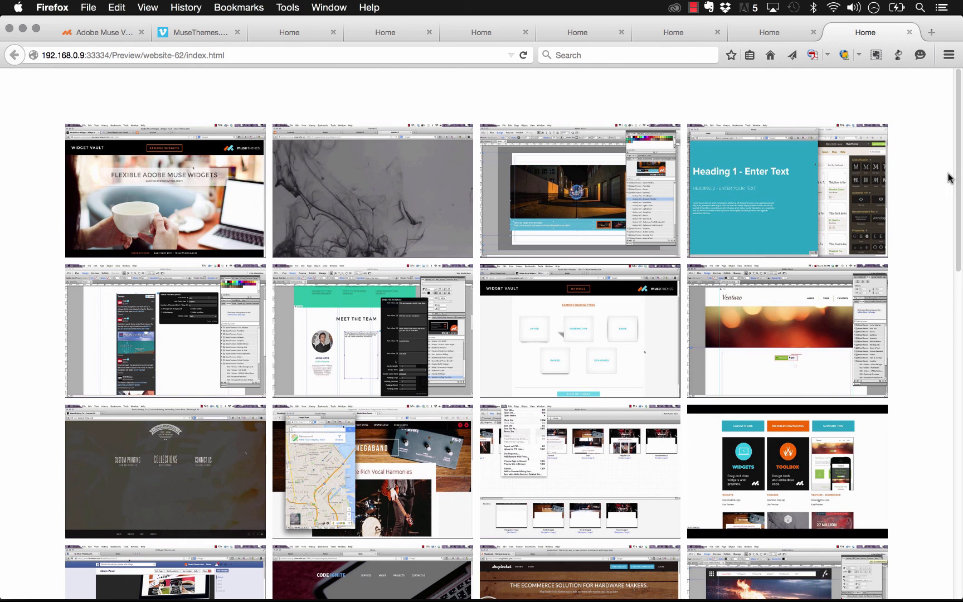
Step: Narrow the browser window to check the gallery's responsive layout, and open and close the Adobe Muse Password Protection Tutorial video
left_click_drag(960, 148, 720, 172)
left_click_drag(861, 95, 896, 130)
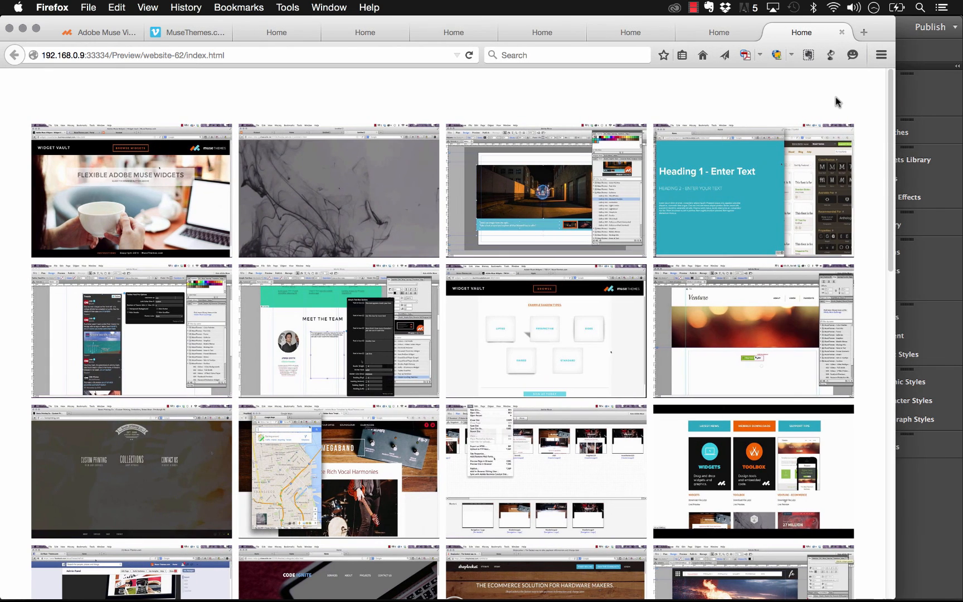
scroll(869, 134, "down", 8)
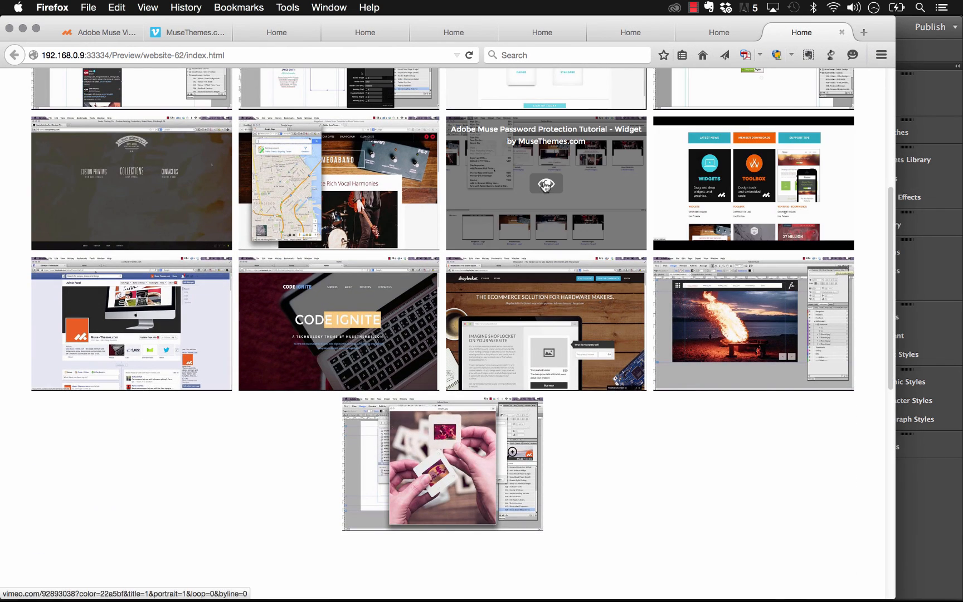
left_click(546, 185)
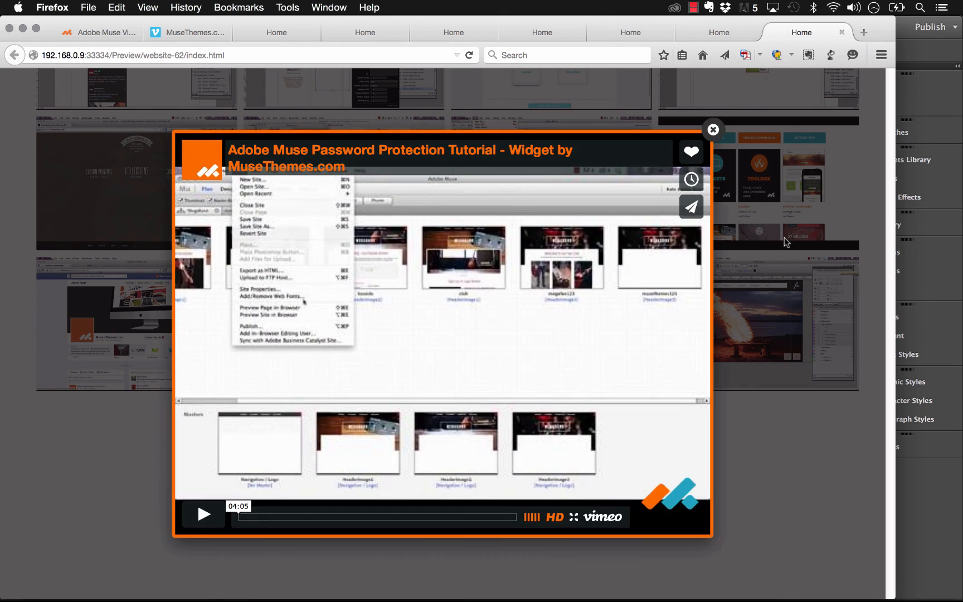
left_click(785, 241)
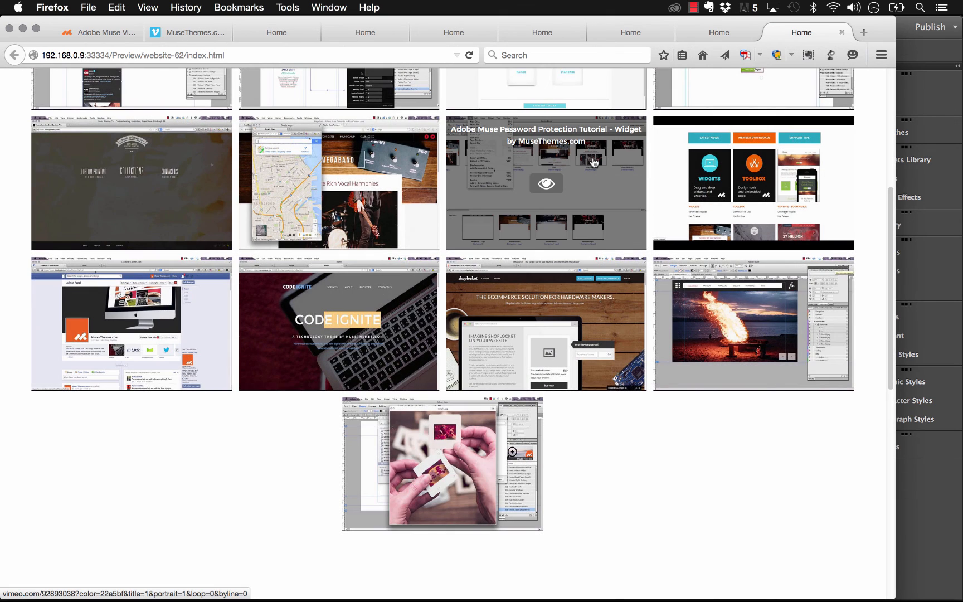